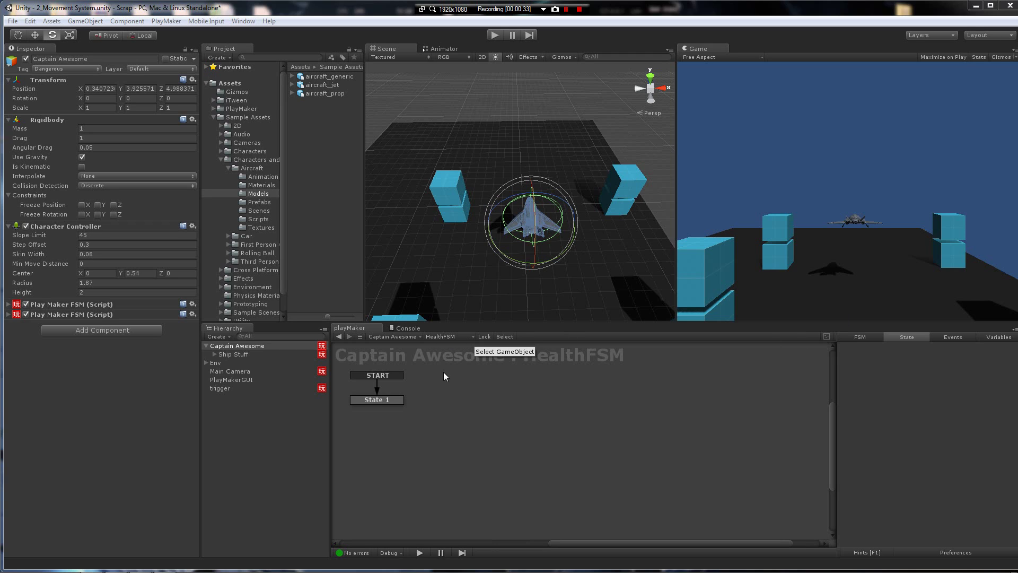
Inspect the Health variable in Captain Awesome's HealthFSM.
click(990, 337)
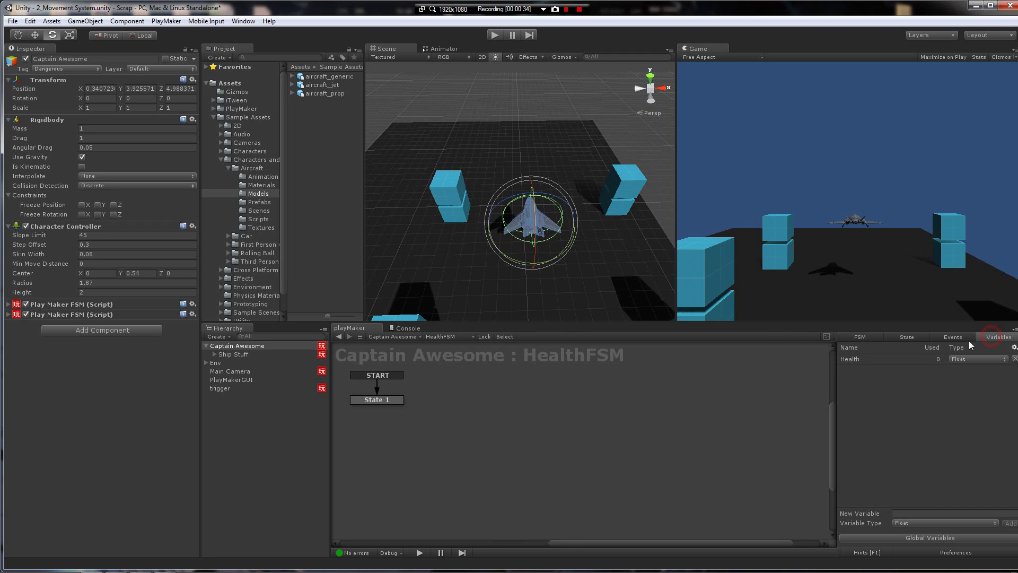
click(905, 357)
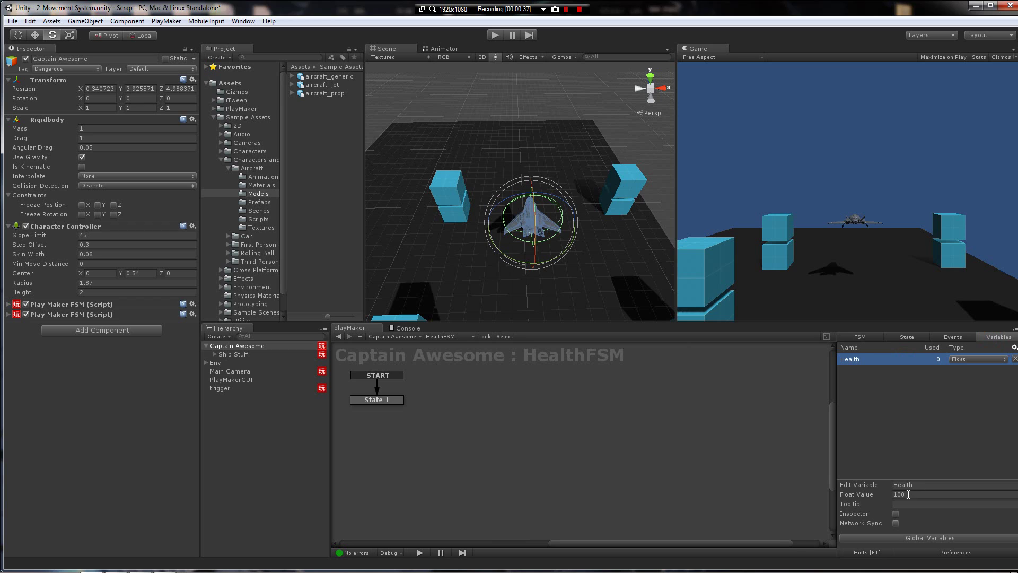
click(915, 340)
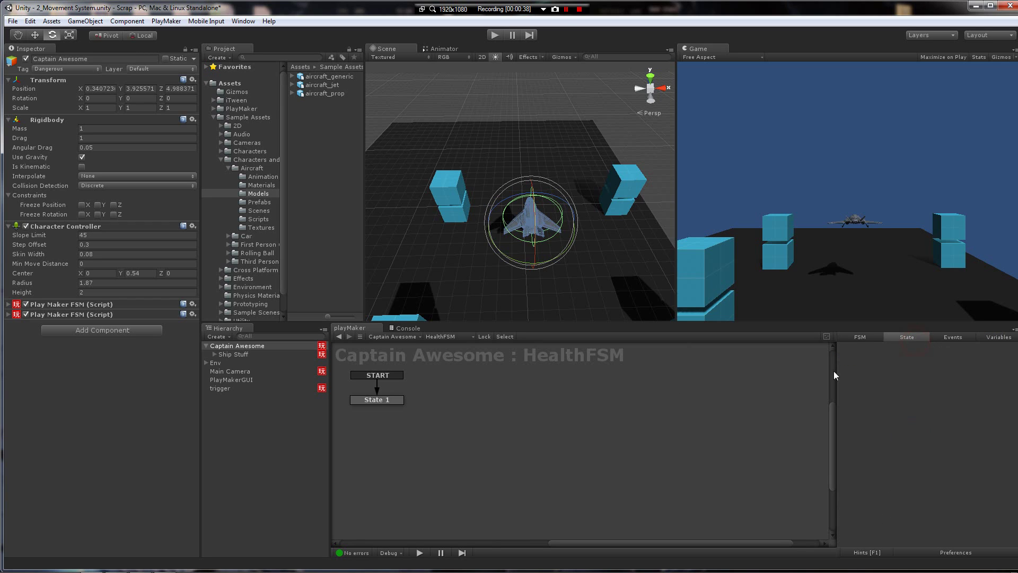
Add a new FSM component to Main Camera and rename it GUI.
click(239, 370)
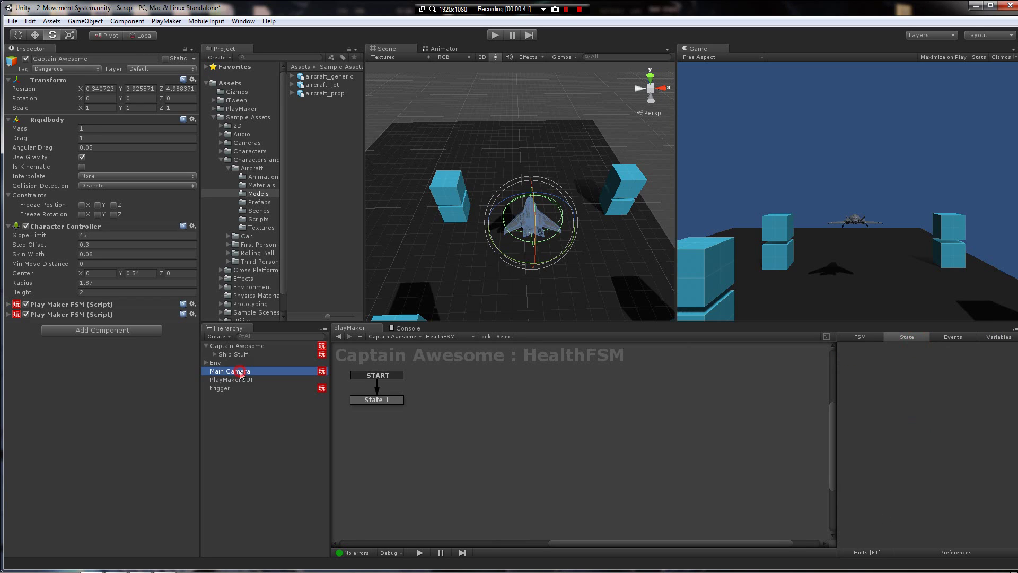
right_click(439, 384)
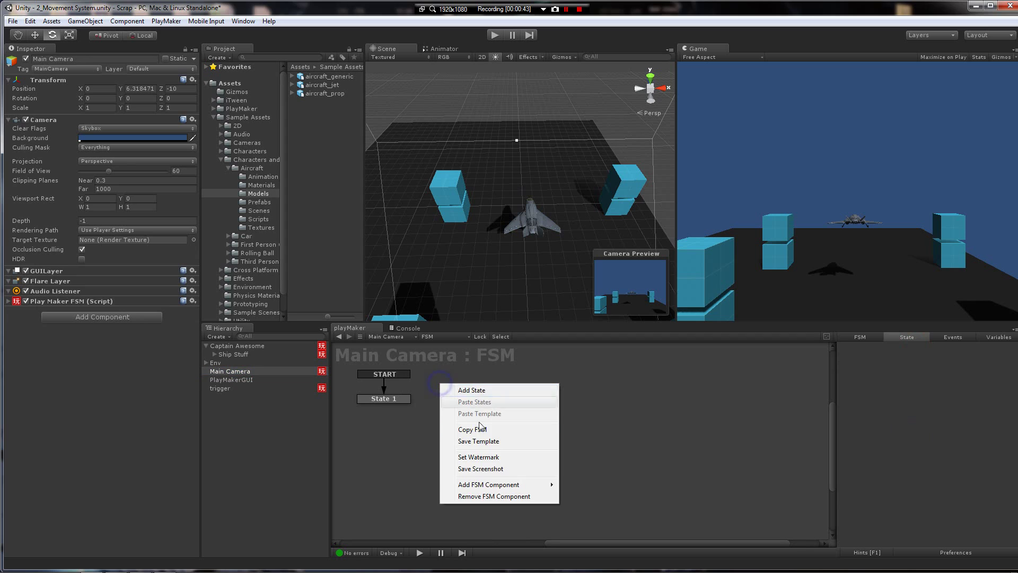
click(483, 485)
click(587, 484)
click(859, 337)
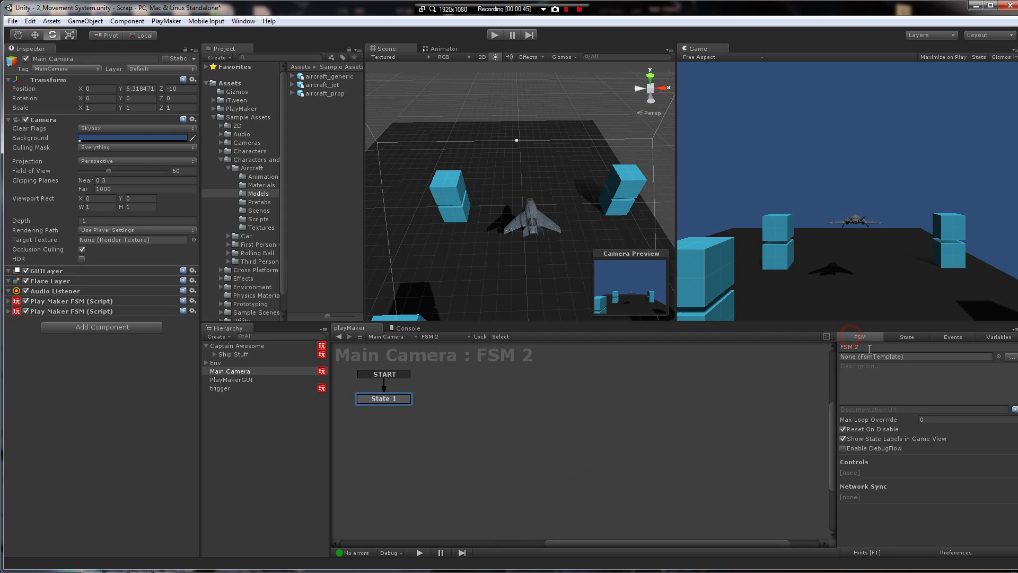
click(870, 346)
text(GUI)
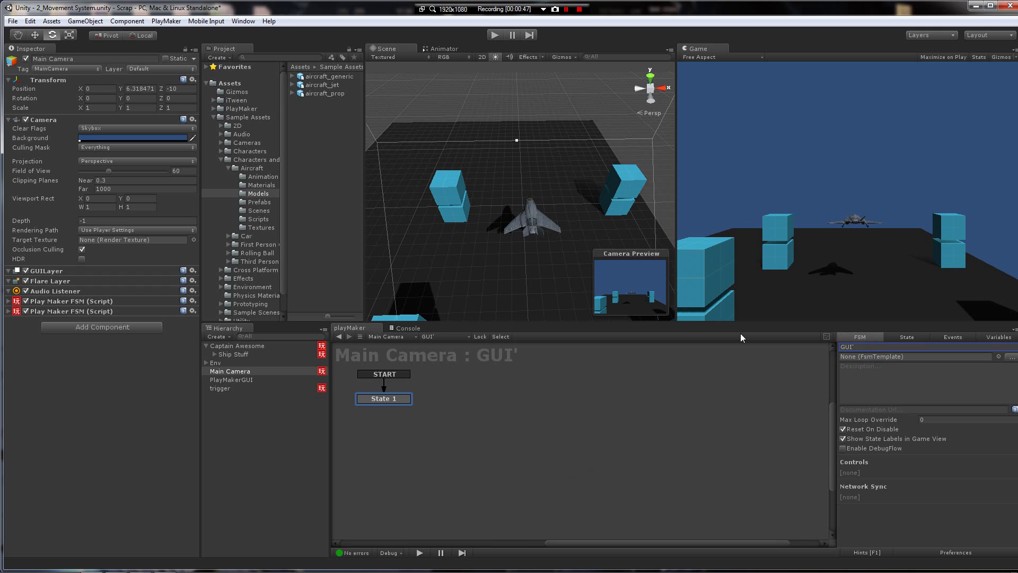
key(Return)
text(GUI)
Add a Get Fsm Float action to State 1 from the Action Browser.
click(912, 337)
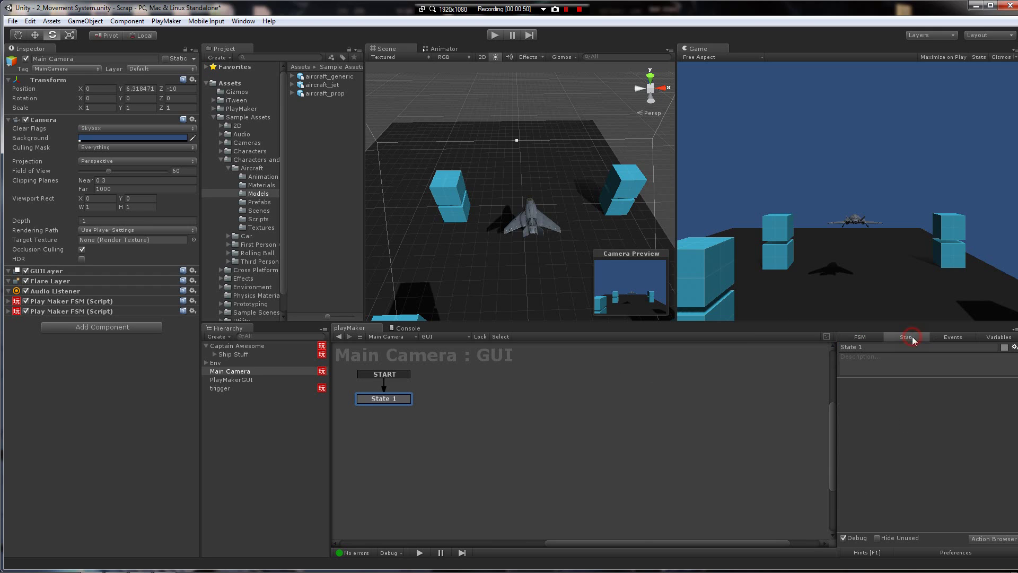
double_click(876, 414)
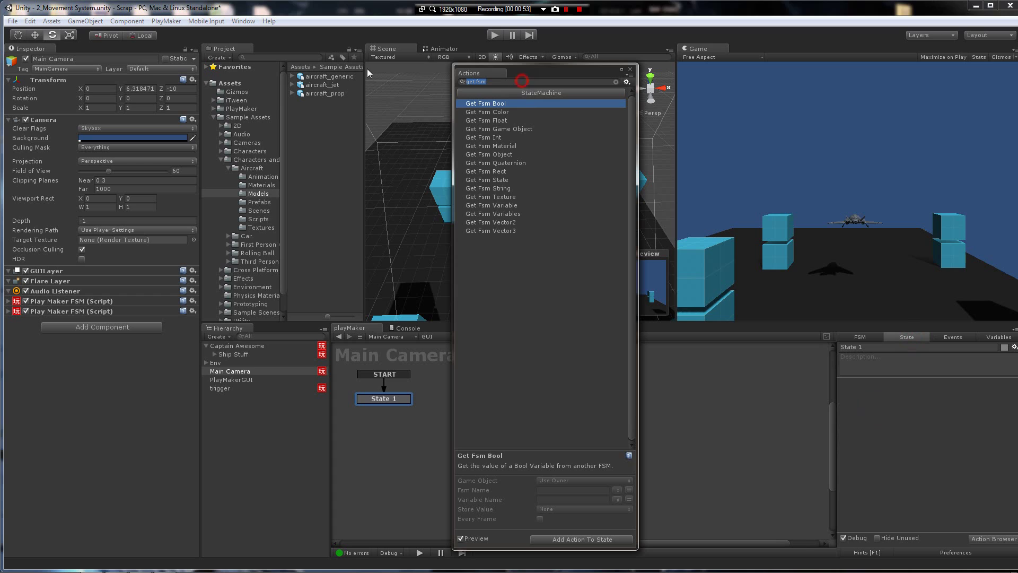
key(Down)
key(Down)
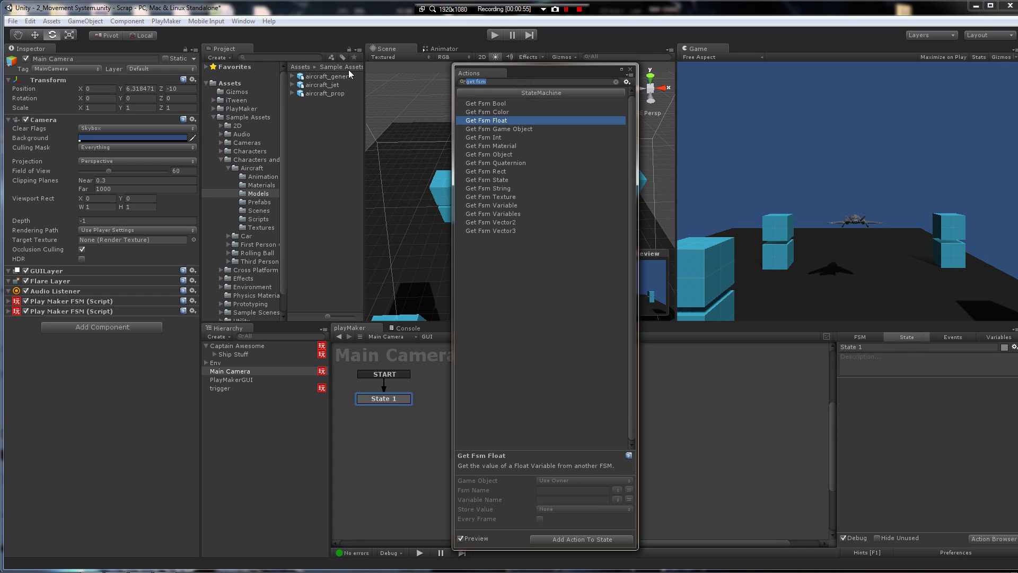
key(Return)
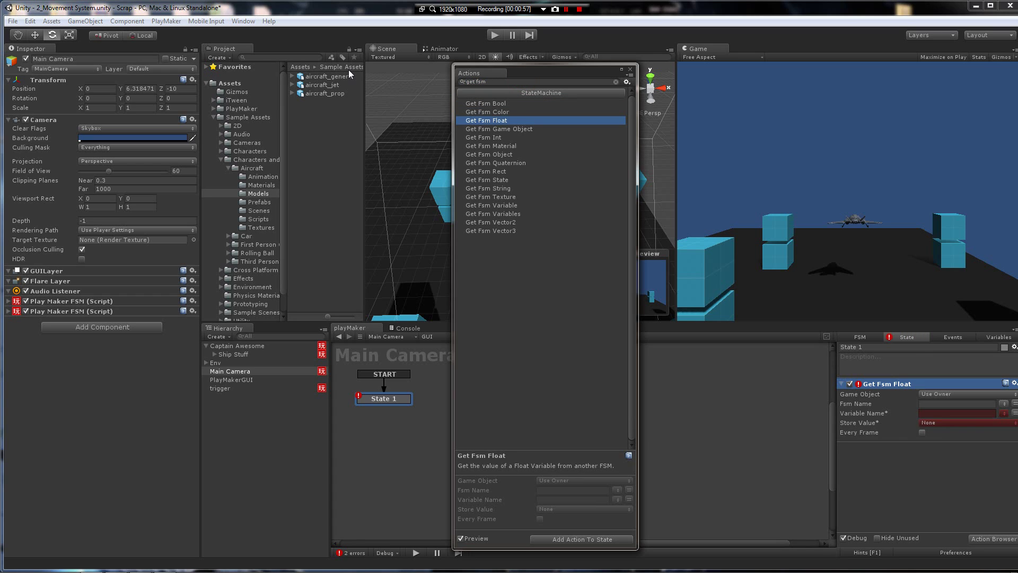
key(Escape)
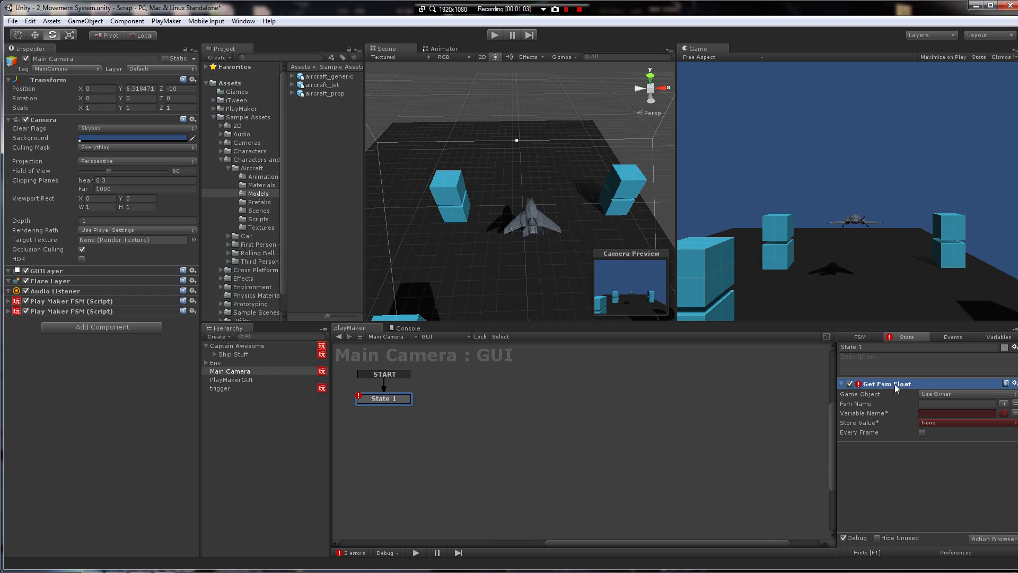
double_click(894, 449)
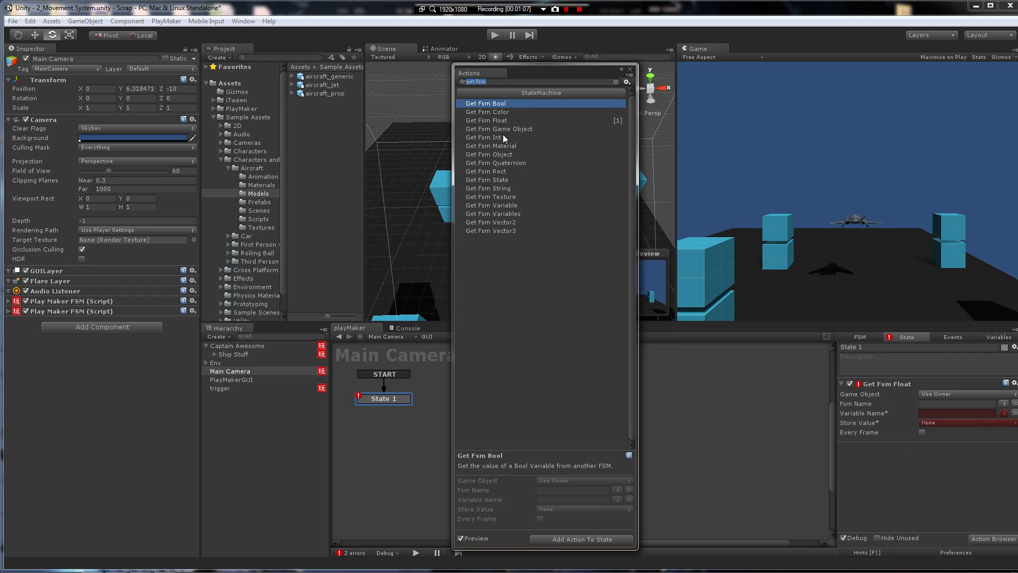
Point Get Fsm Float at Captain Awesome's HealthFSM and its Health variable.
click(630, 69)
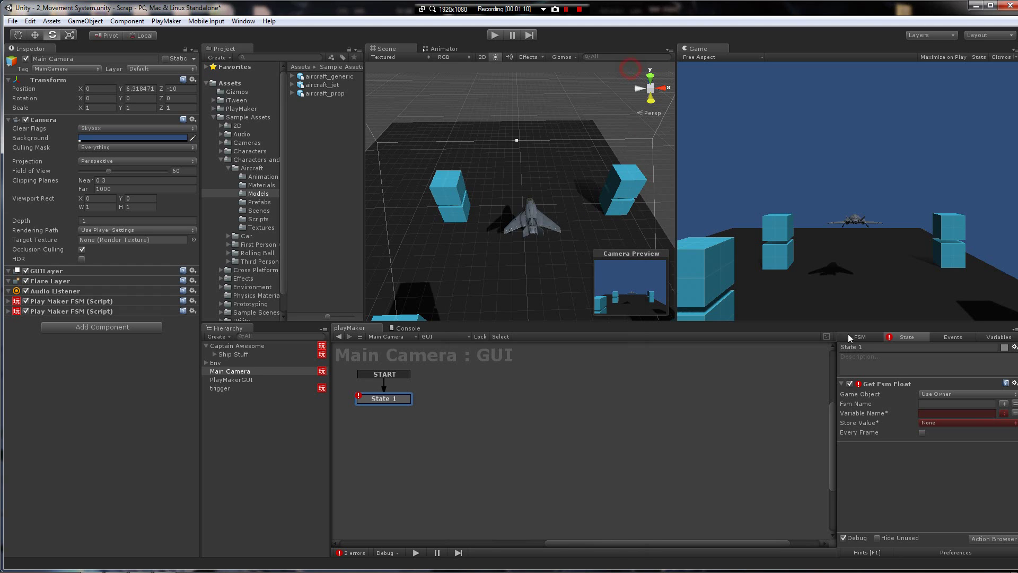
click(933, 393)
click(911, 404)
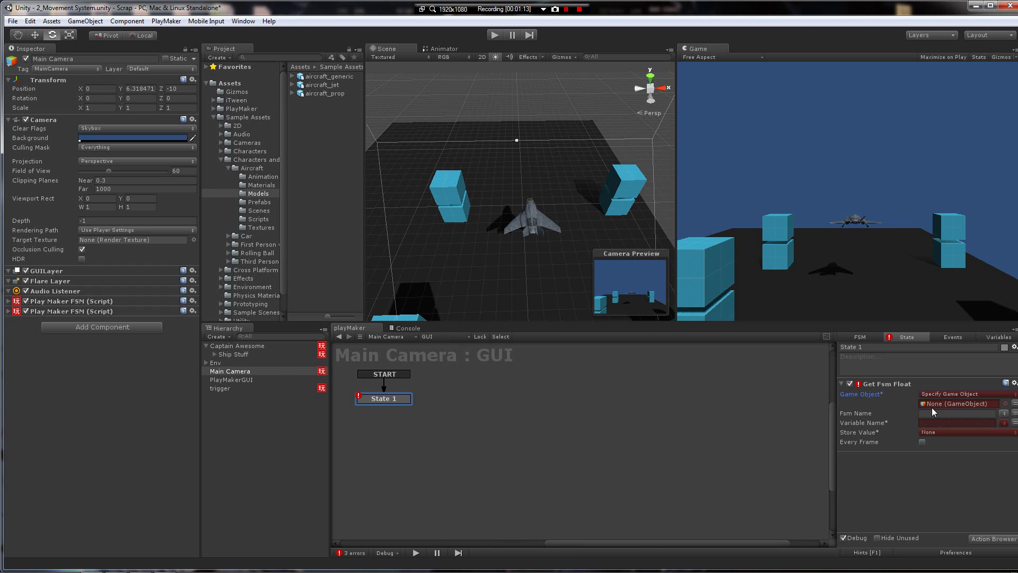
drag(240, 345, 984, 405)
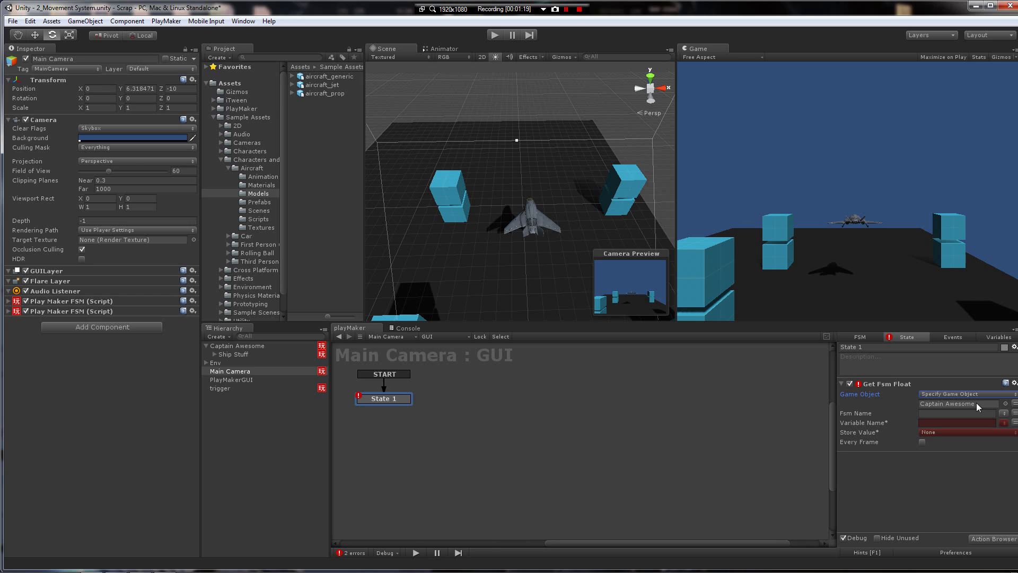
click(1004, 413)
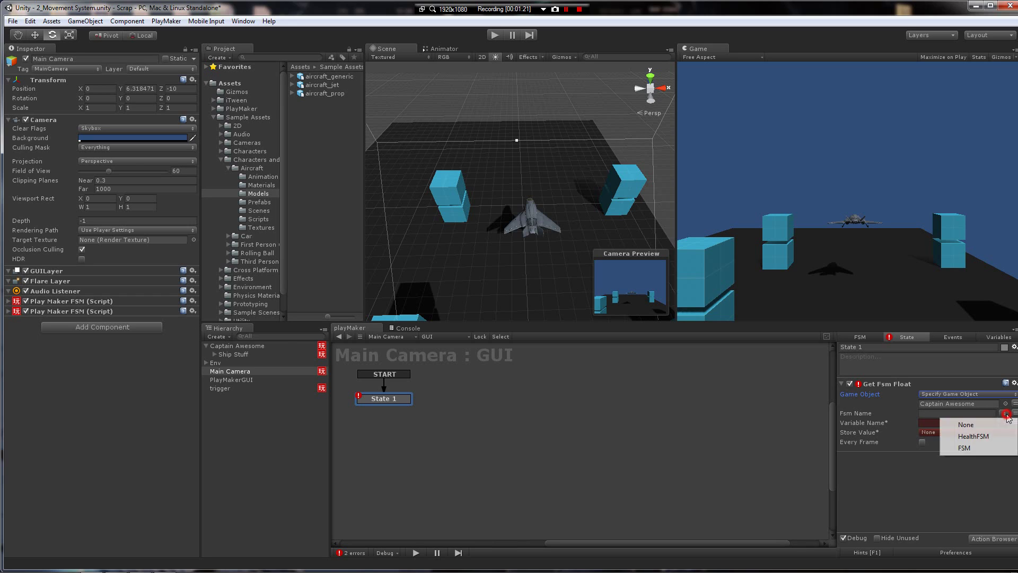
click(972, 436)
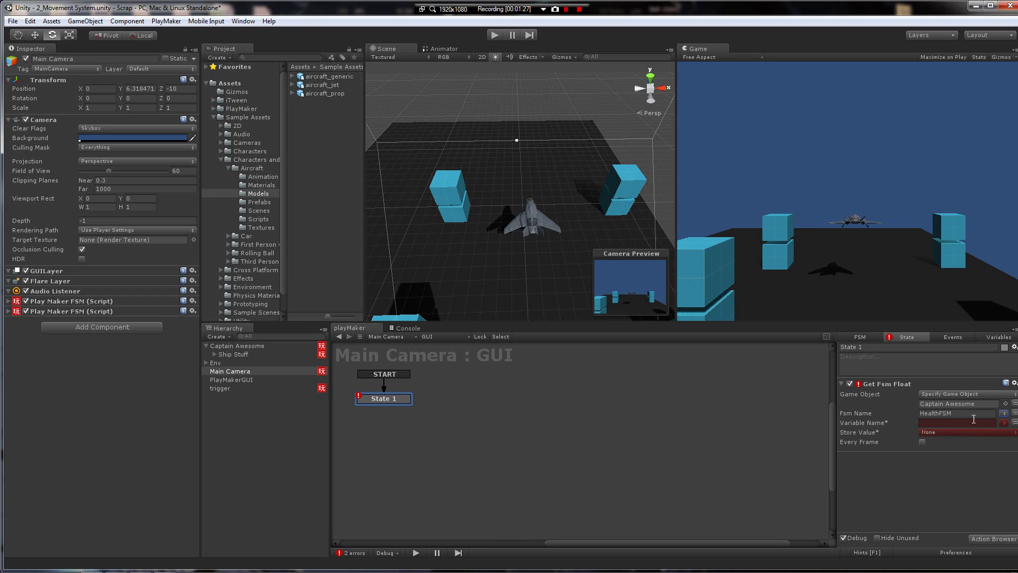
click(1003, 422)
click(978, 446)
Create a new float variable named CaptainHealth in the GUI FSM.
click(962, 431)
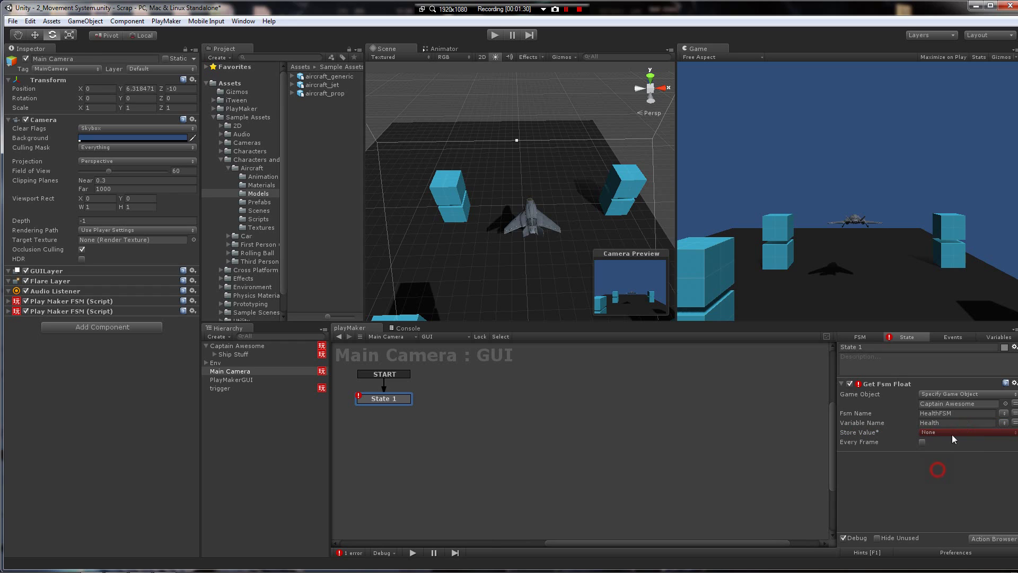
click(997, 337)
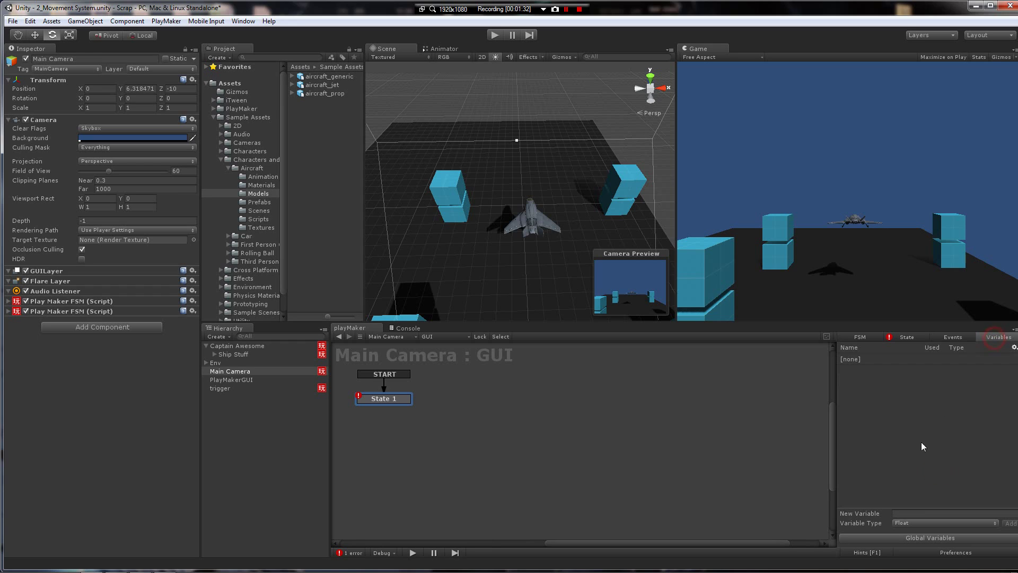
click(907, 514)
text(CaptainHe)
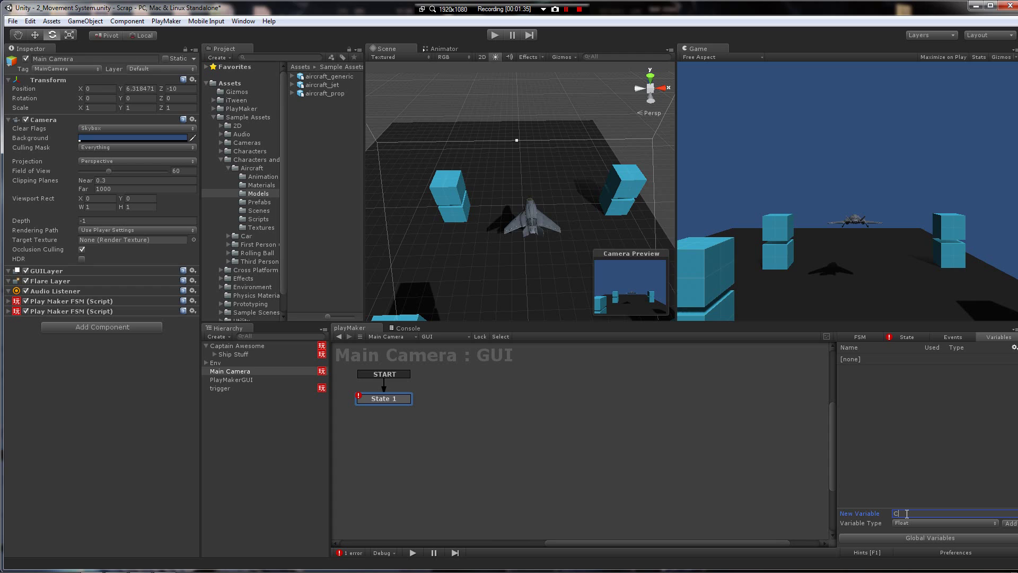
text(alth)
key(Return)
Store the value in CaptainHealth, tick Every Frame, and collapse the action.
click(907, 337)
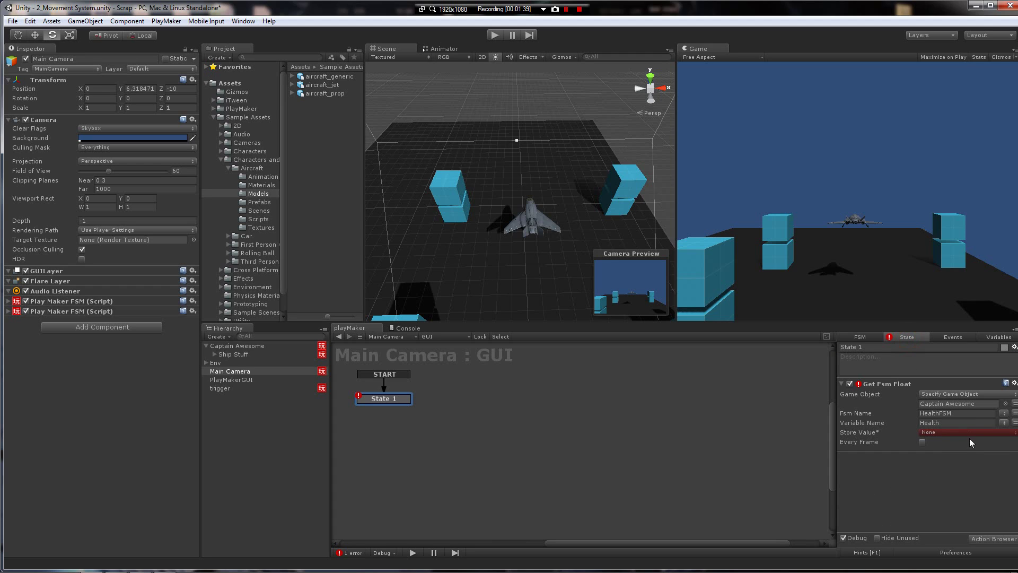
click(969, 434)
click(928, 453)
click(922, 451)
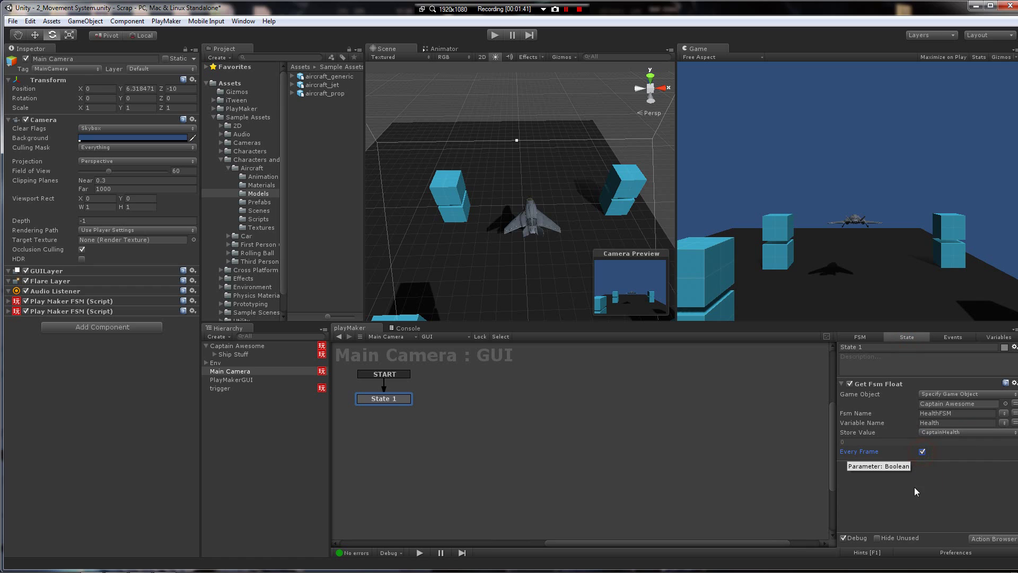
click(842, 384)
click(993, 538)
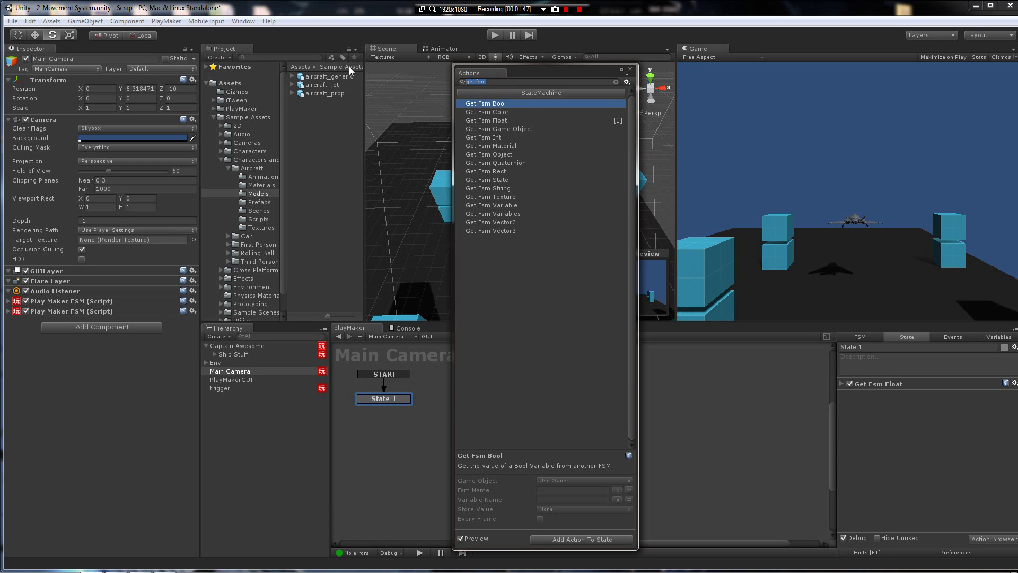
Filter the Action Browser by 'gui' and browse the GUILayout Begin Area entries.
text(gui)
key(Down)
key(Down)
key(Down)
key(Down)
key(Down)
key(Down)
key(Down)
key(Down)
key(Down)
key(Down)
key(Down)
key(Down)
key(Down)
key(Down)
key(Down)
key(Down)
key(Down)
key(Down)
key(Down)
key(Down)
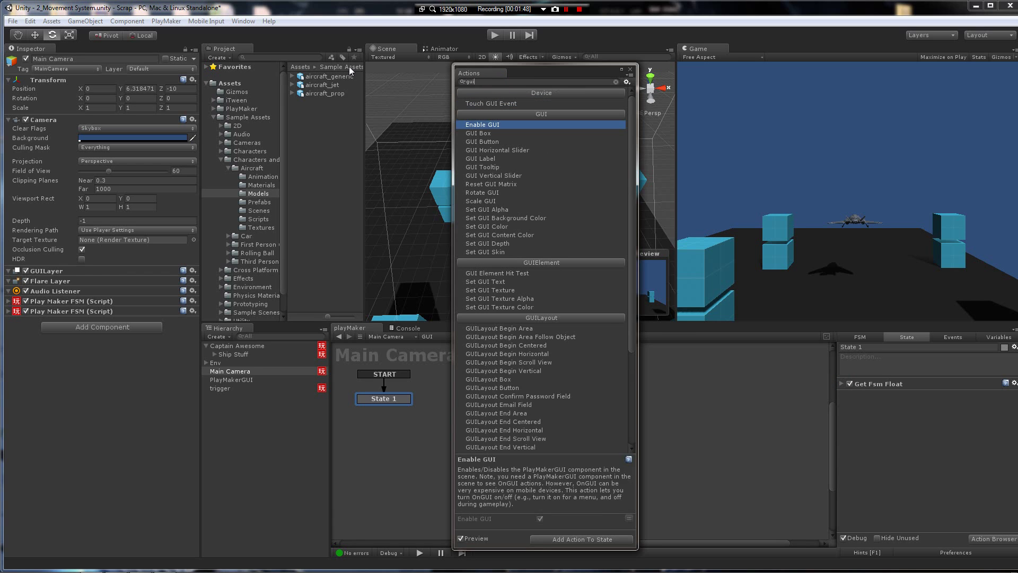
key(Down)
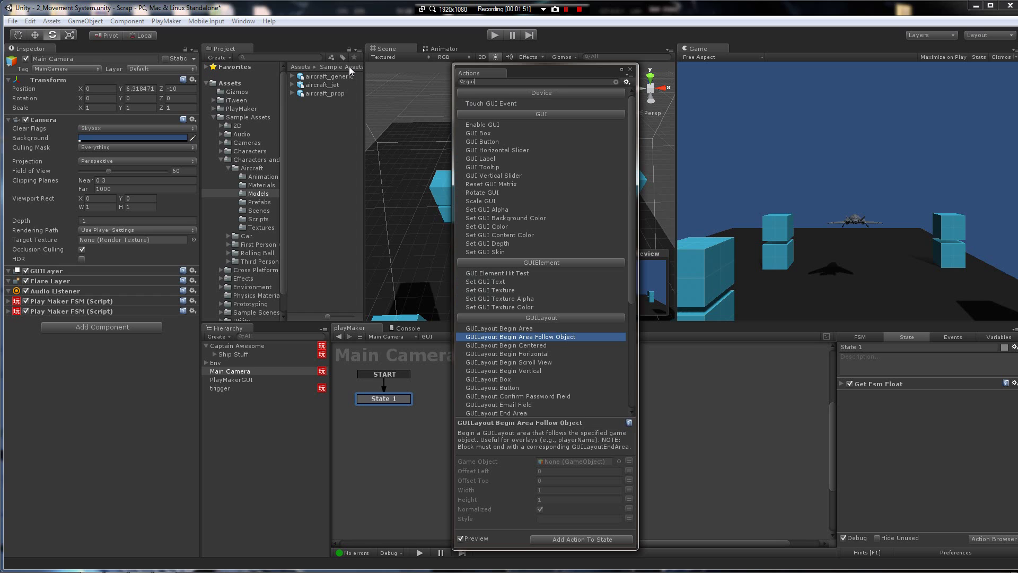
scroll(549, 263, down, 3)
scroll(549, 260, up, 2)
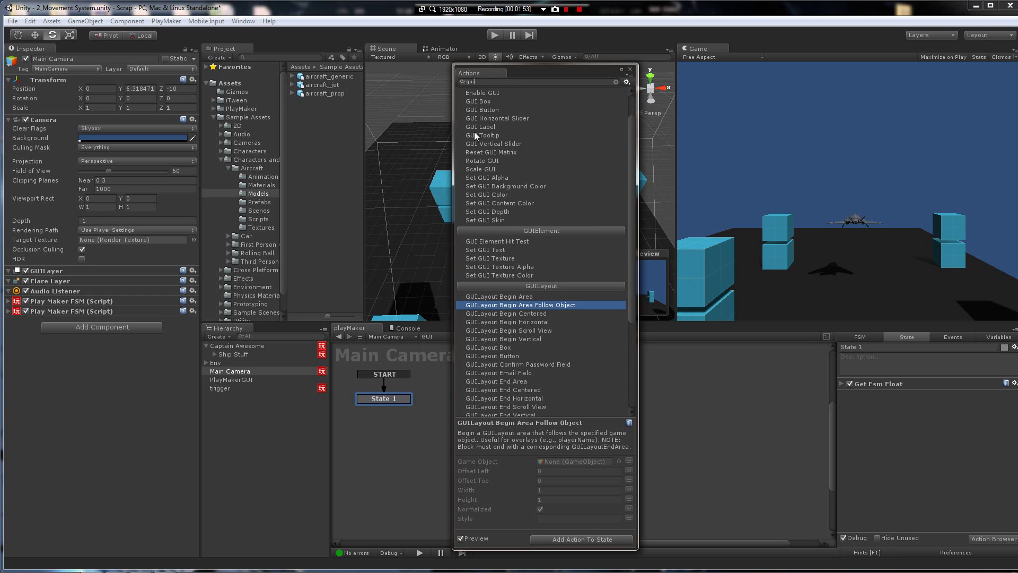
key(Up)
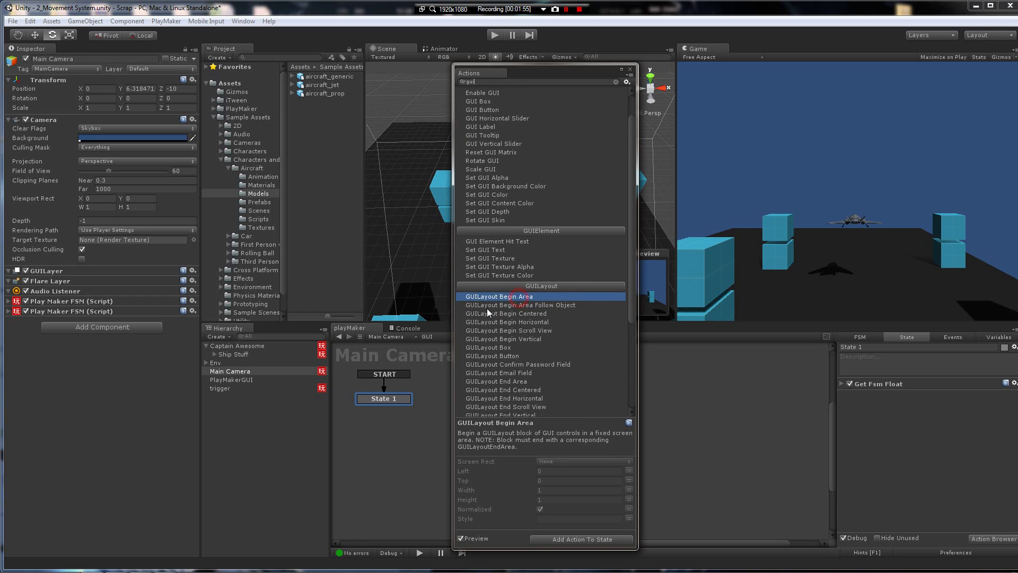
scroll(489, 306, down, 3)
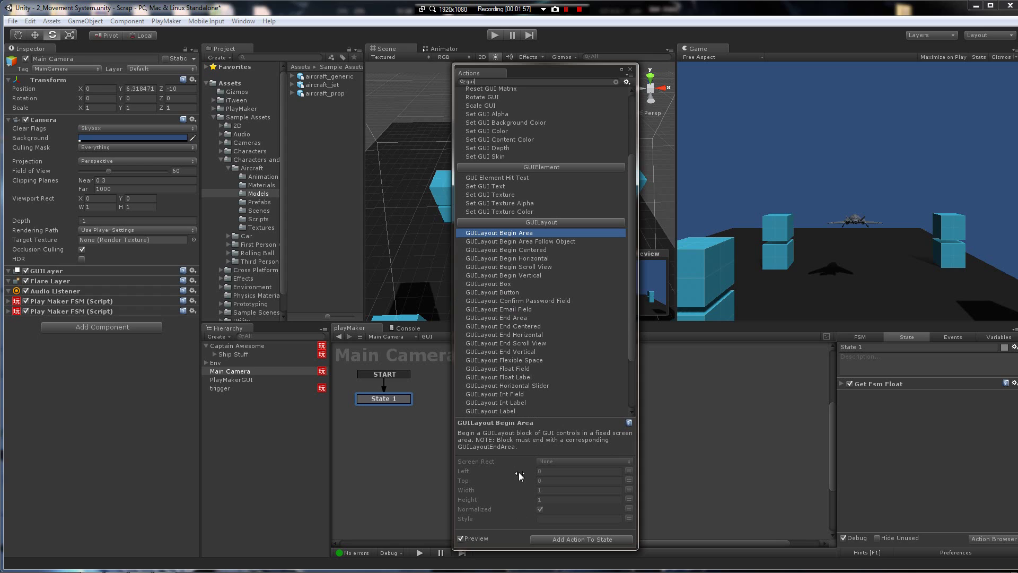
scroll(520, 235, up, 3)
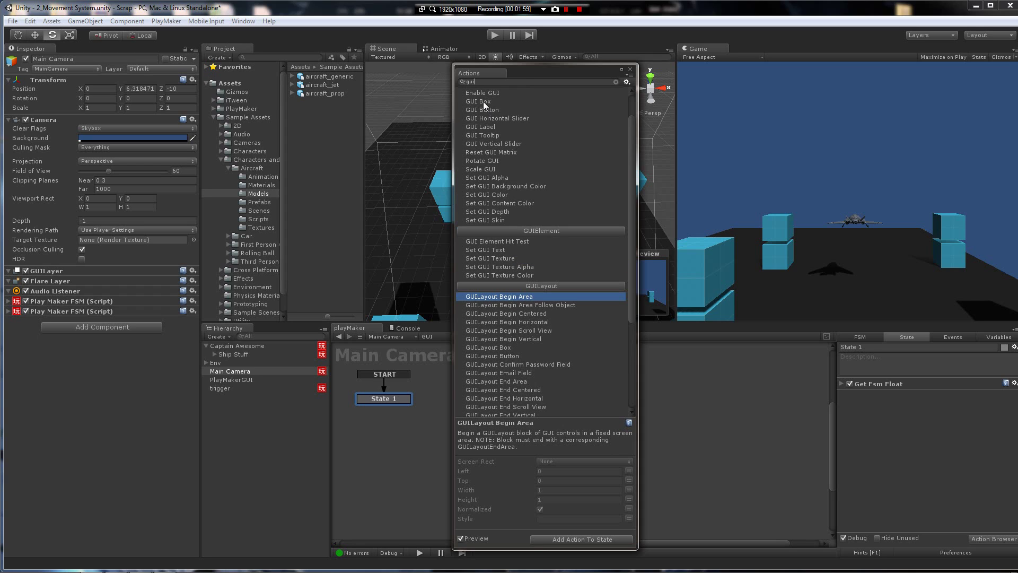
View the GUI Label, GUILayout Float Label and GUILayout Begin Area descriptions.
click(484, 127)
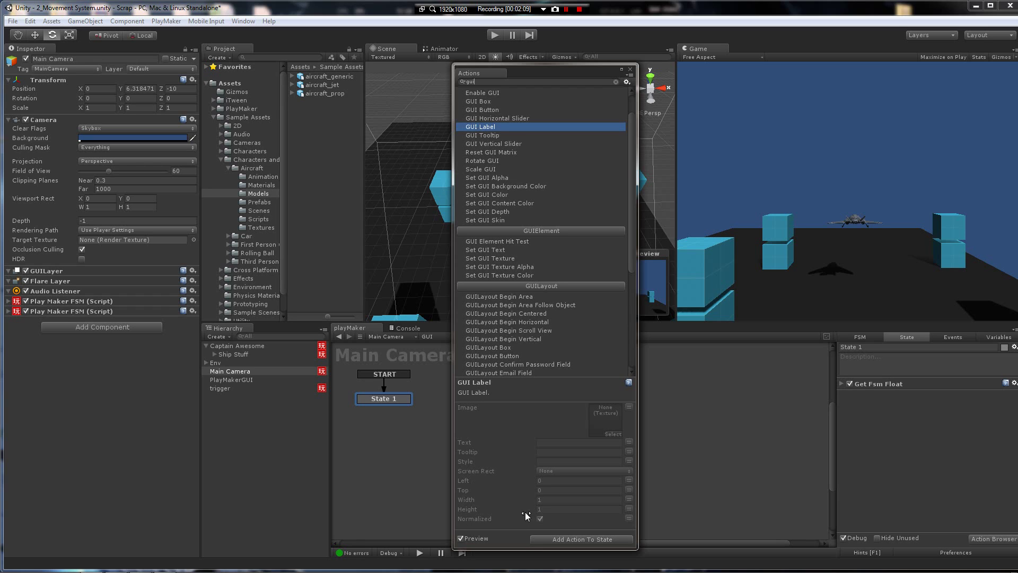
scroll(531, 290, down, 5)
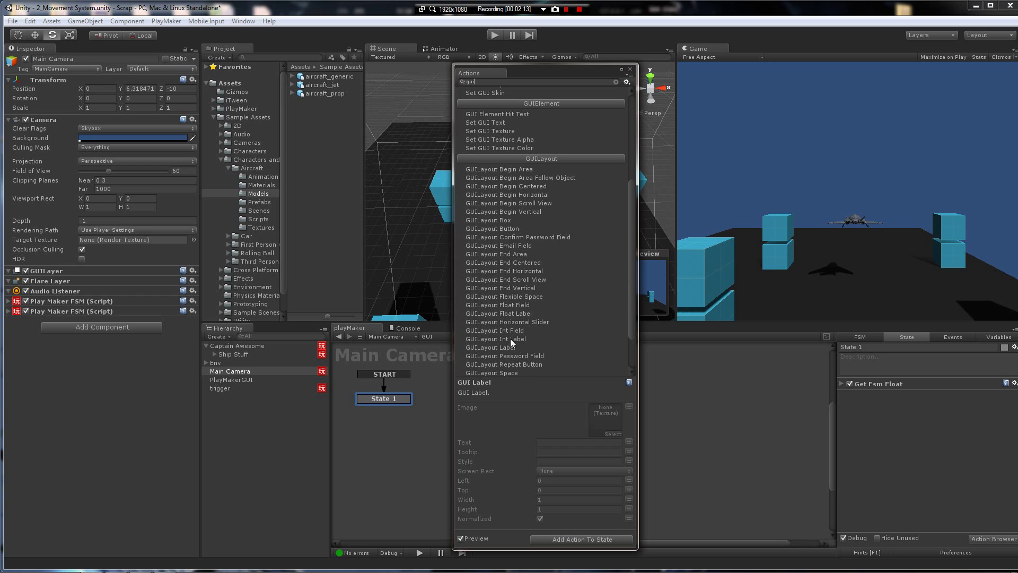
click(515, 313)
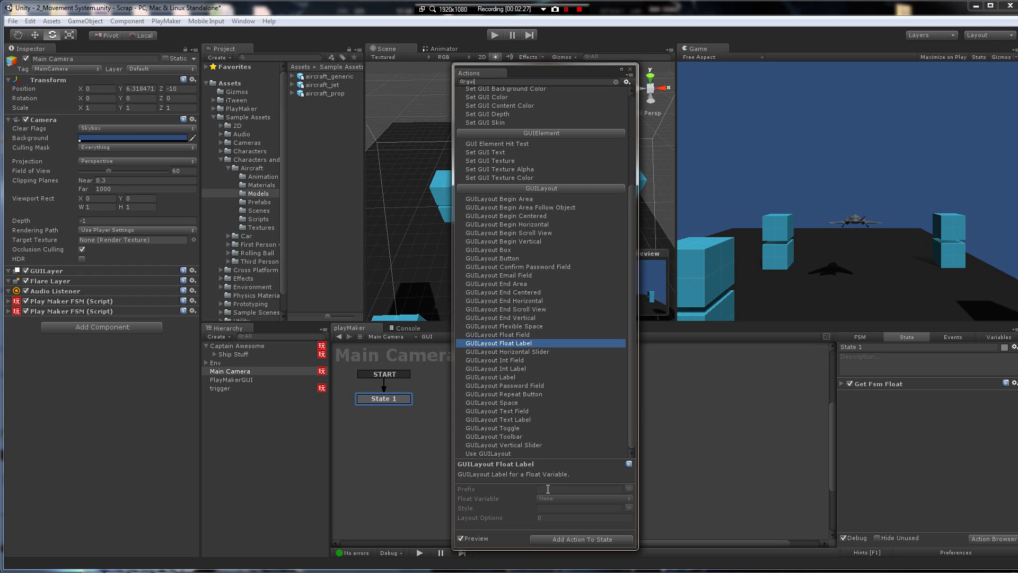
click(528, 199)
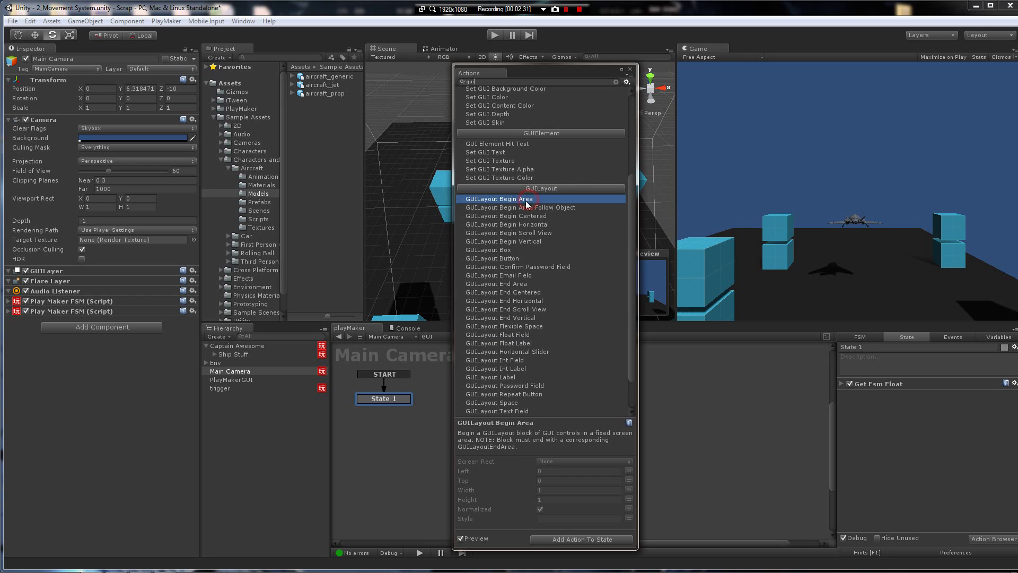
Add GUILayout Begin Area and GUILayout Float Label to State 1, then select Begin Area.
double_click(498, 199)
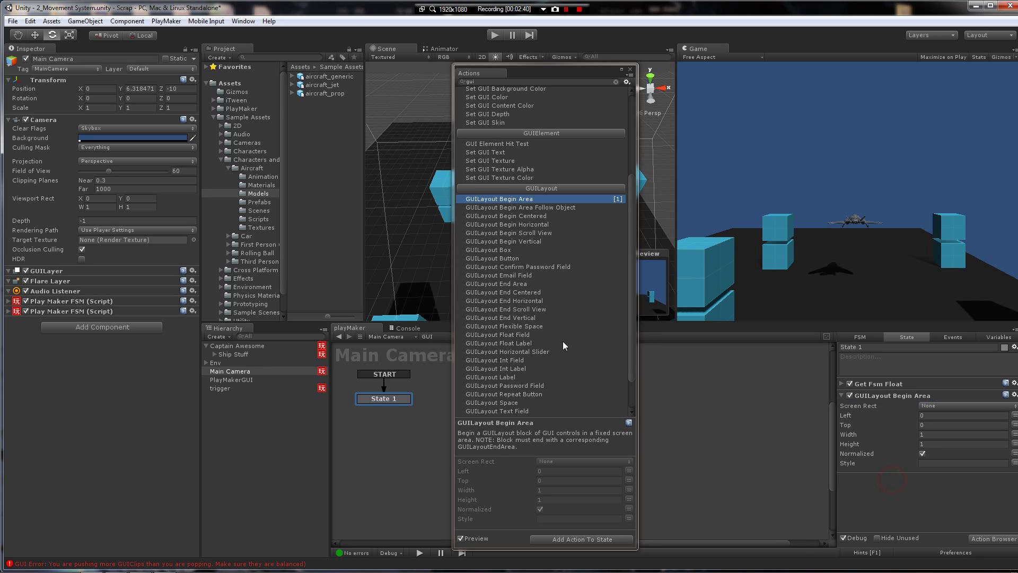
click(533, 320)
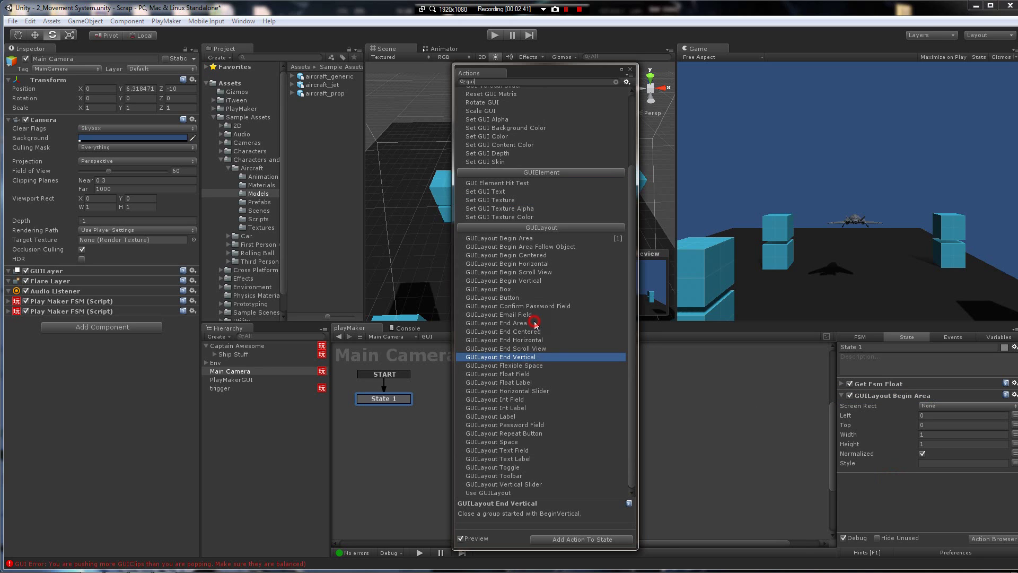
click(519, 382)
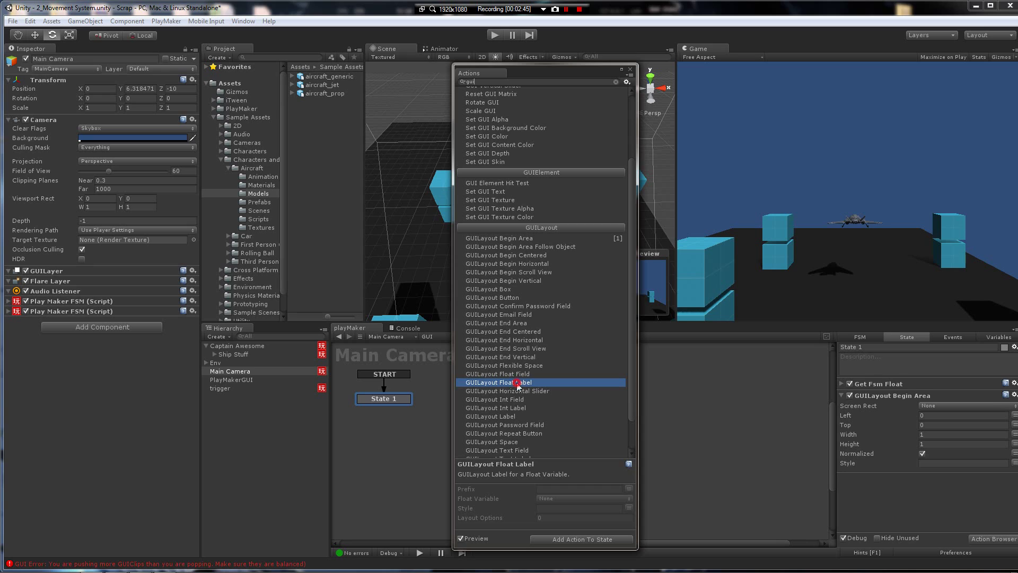
double_click(519, 383)
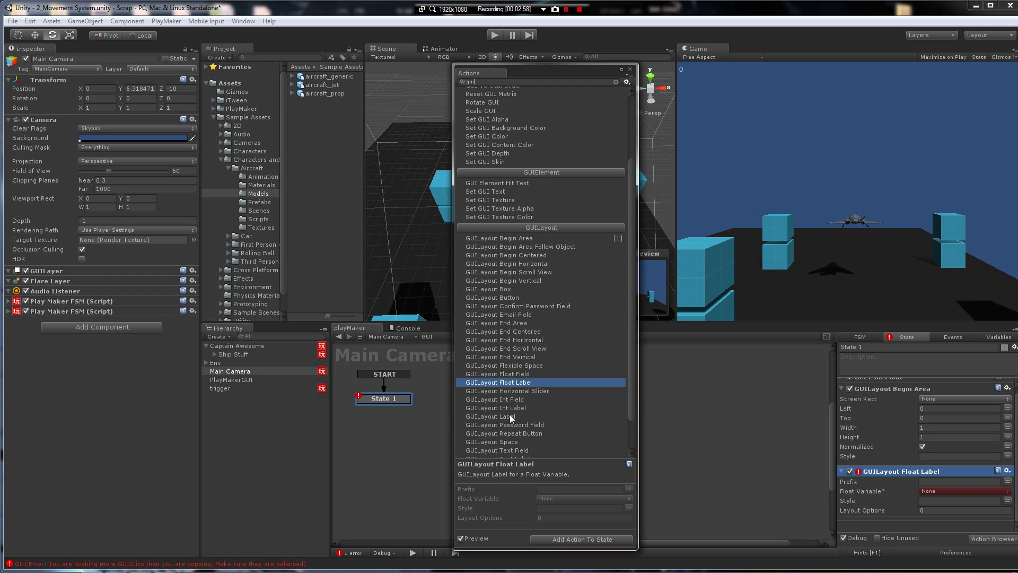
click(896, 391)
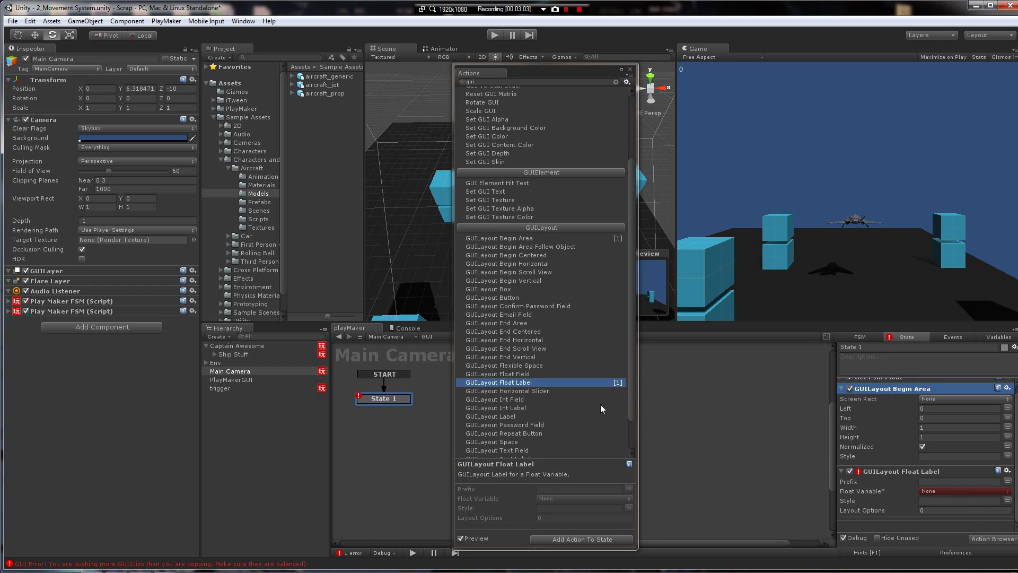
Add a GUILayout End Area action to the end of State 1.
click(511, 440)
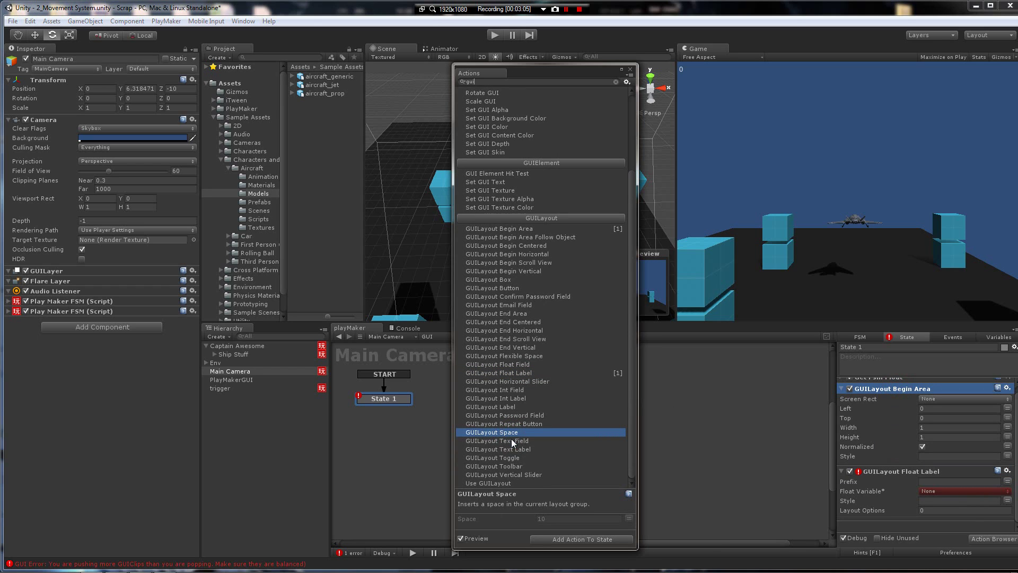
click(507, 315)
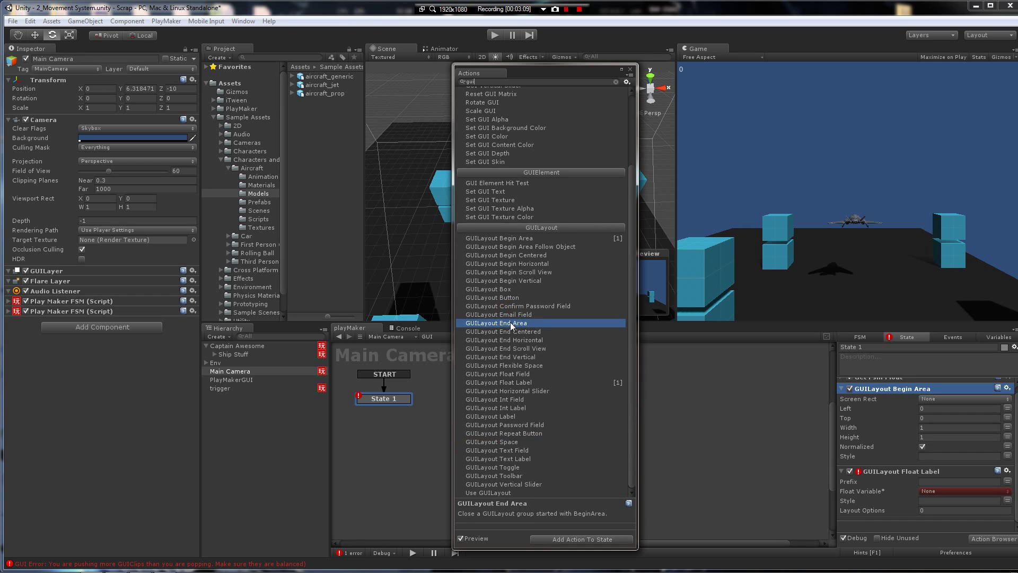
double_click(508, 323)
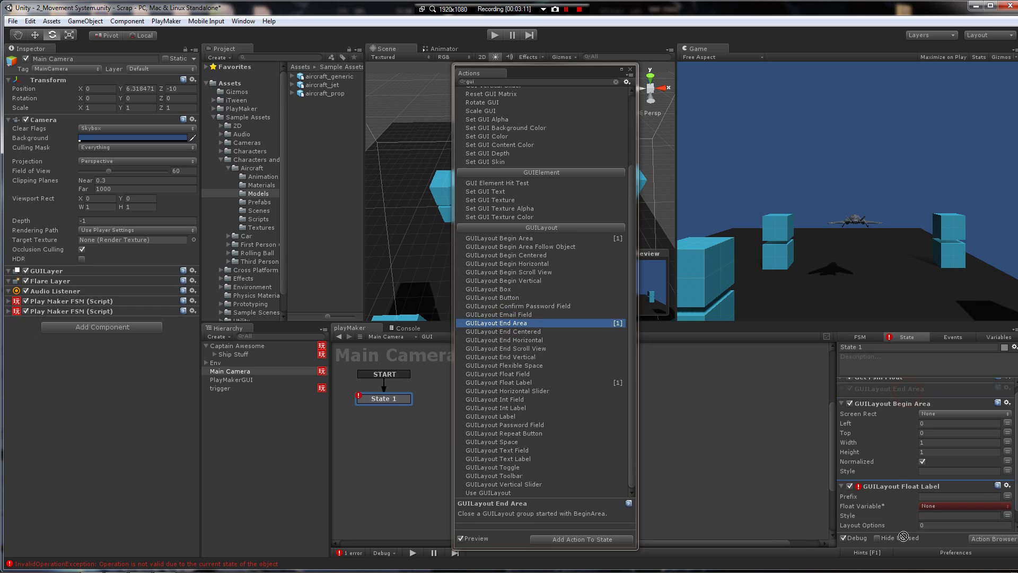
scroll(933, 528, down, 1)
scroll(932, 527, down, 2)
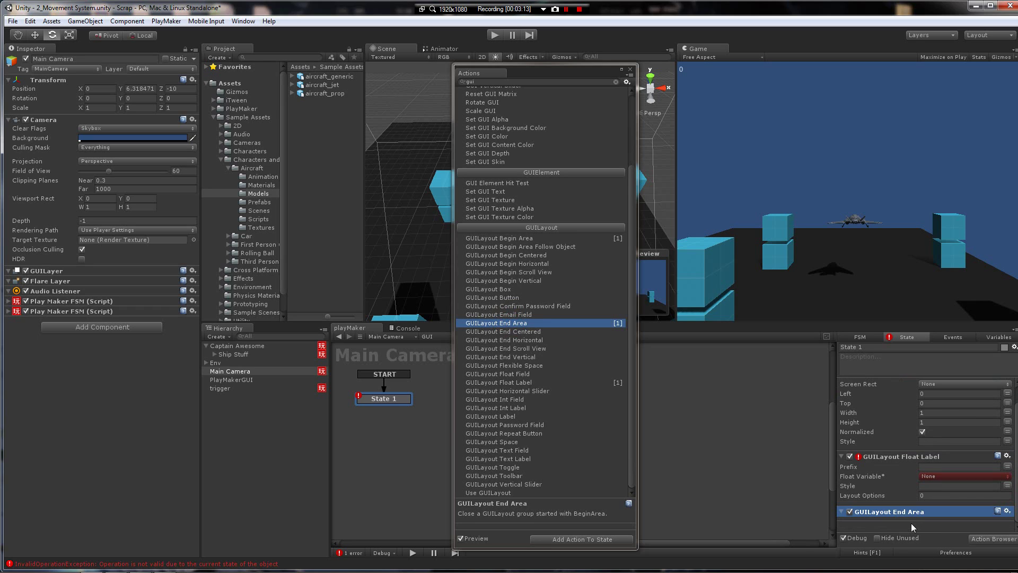
Clear the logged errors in the Console and return to the Float Label action.
click(272, 565)
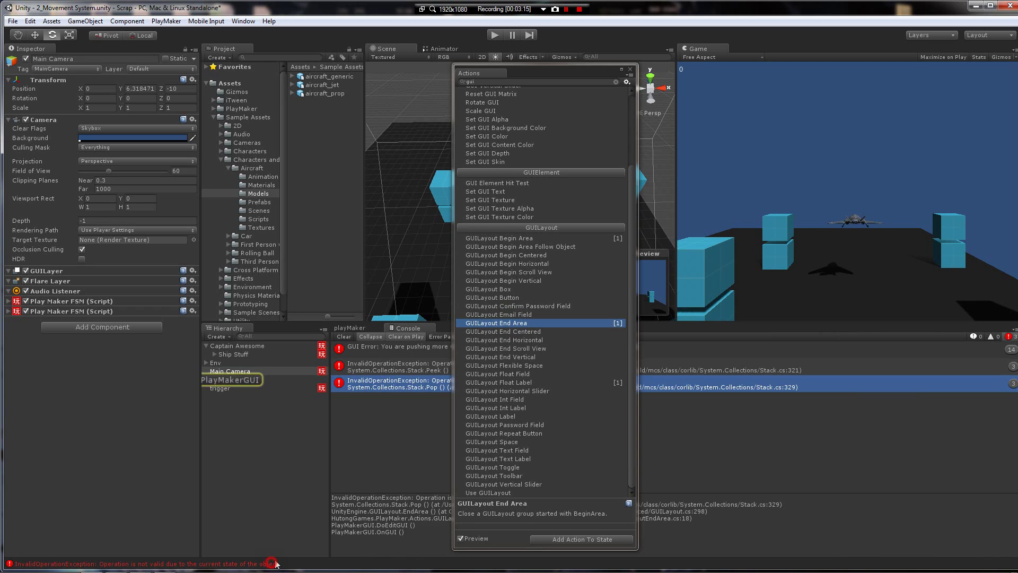
click(343, 336)
click(350, 328)
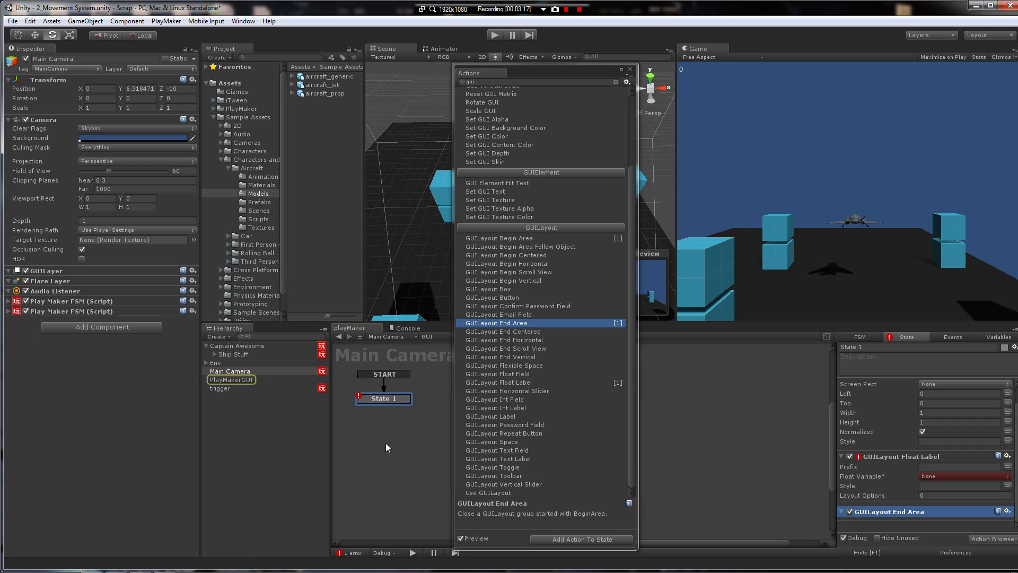
click(918, 458)
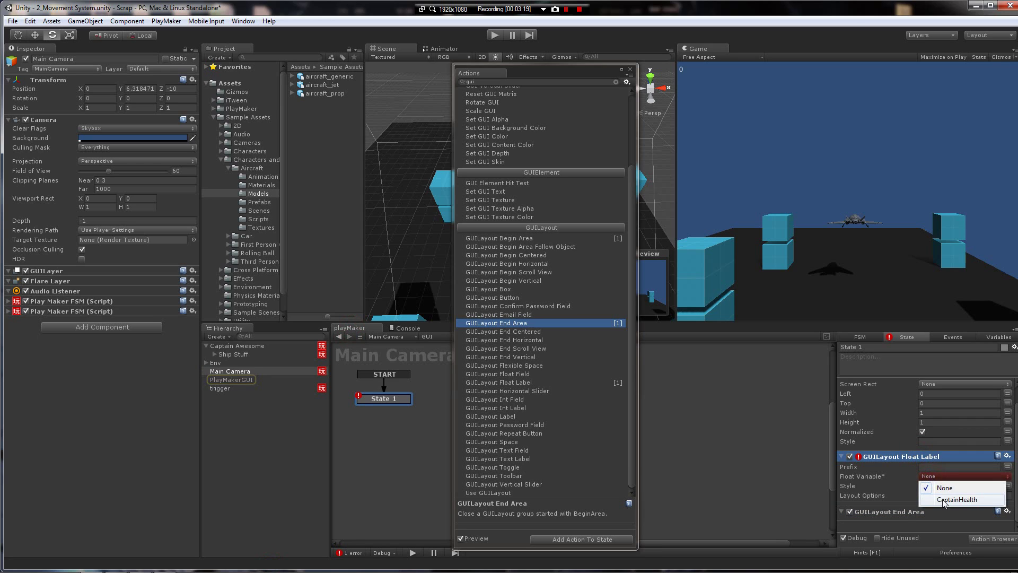
click(942, 499)
Set the Float Label's variable to CaptainHealth, keeping Begin Area's Left offset at 0.
click(841, 456)
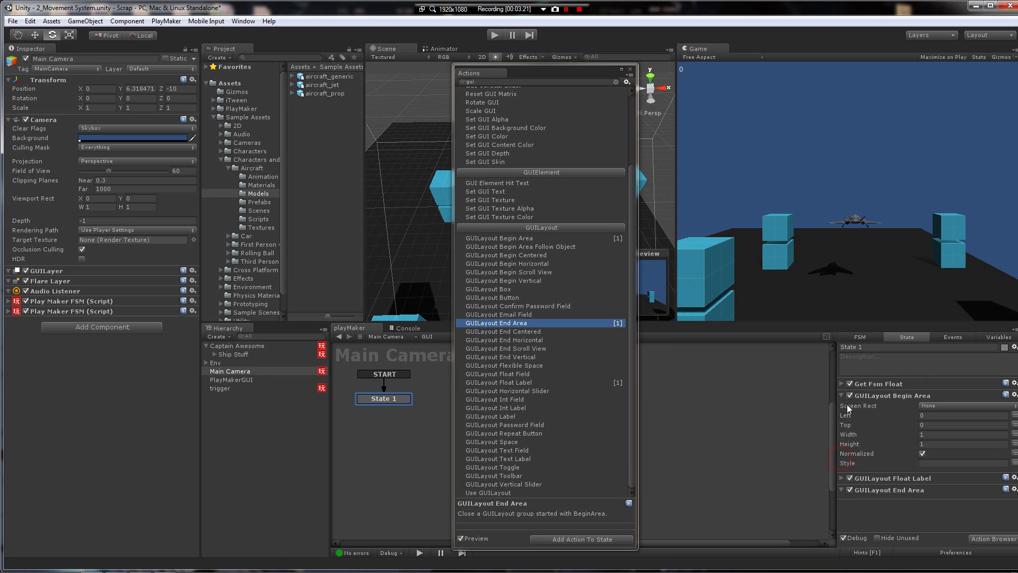
click(841, 396)
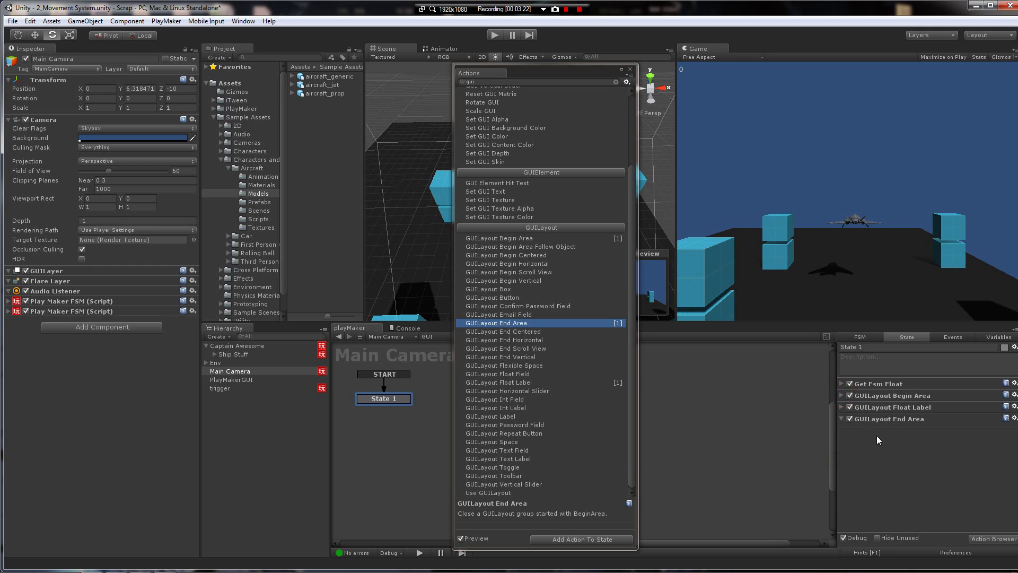
click(843, 384)
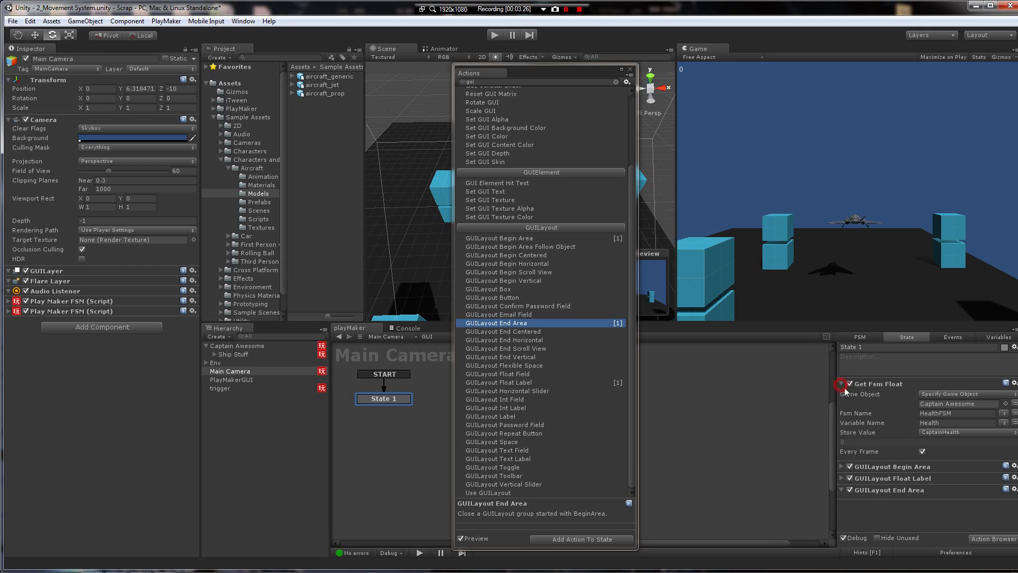
click(841, 384)
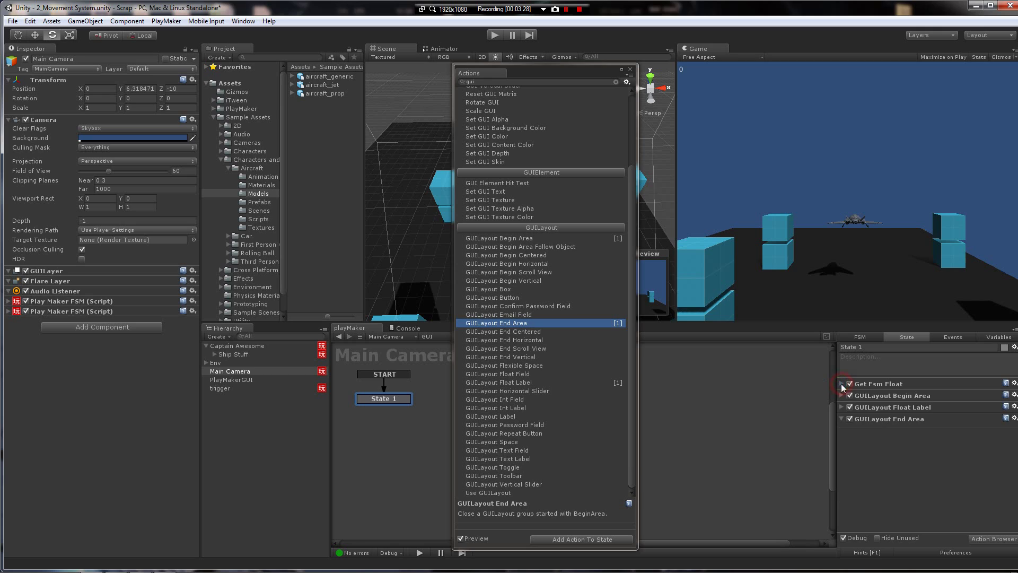
click(841, 395)
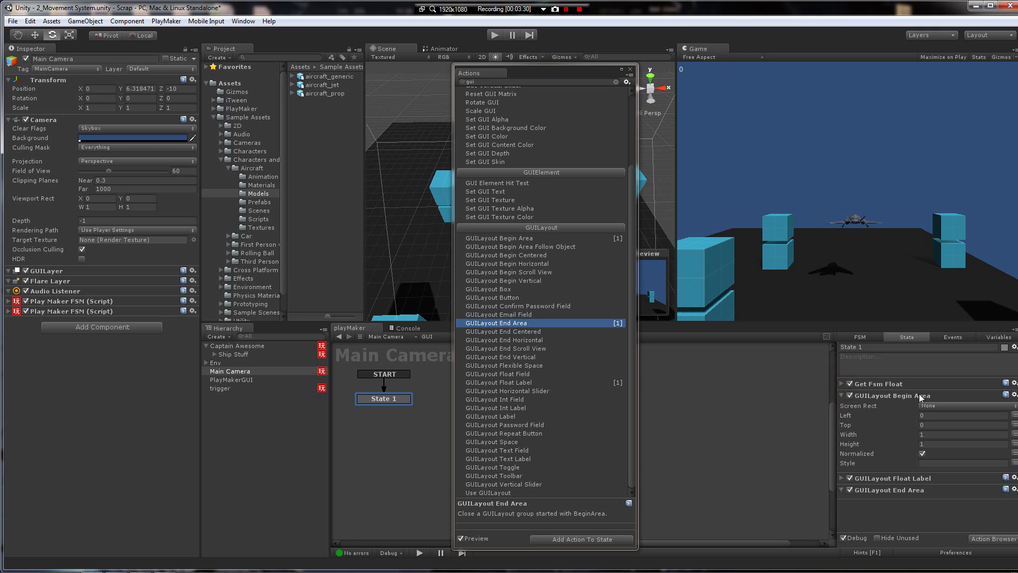
mouse_move(882, 419)
mouse_down()
mouse_move(884, 427)
mouse_move(884, 419)
mouse_up()
click(882, 425)
click(863, 399)
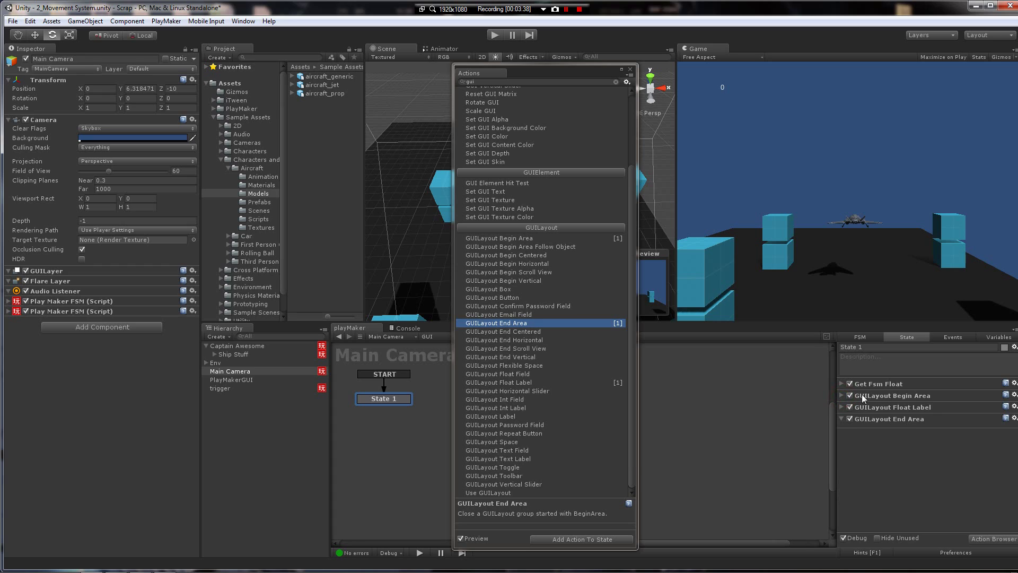
Give the Float Label the prefix 'Health:' and collapse all actions.
click(842, 407)
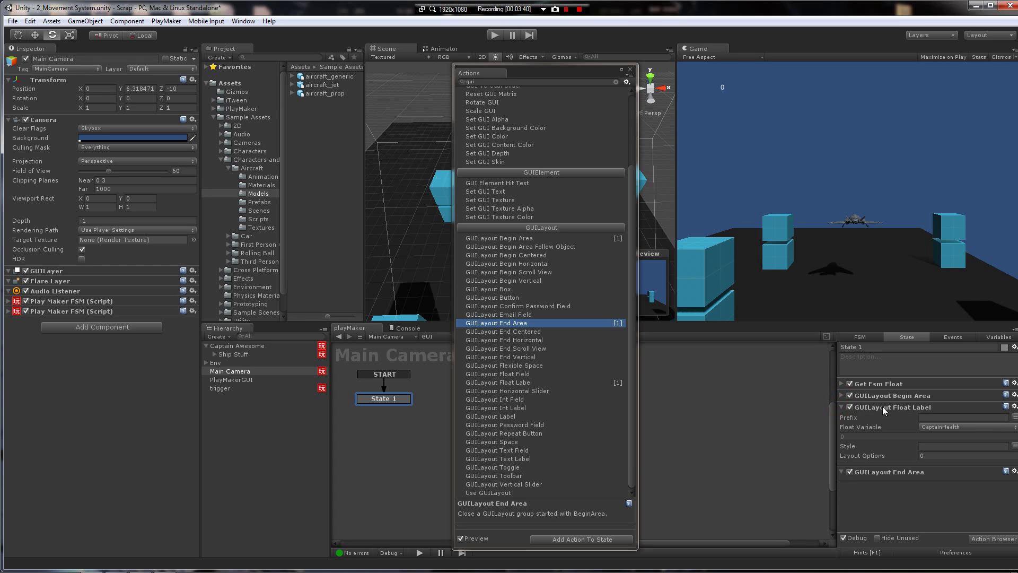
click(937, 417)
text(Health:)
click(842, 406)
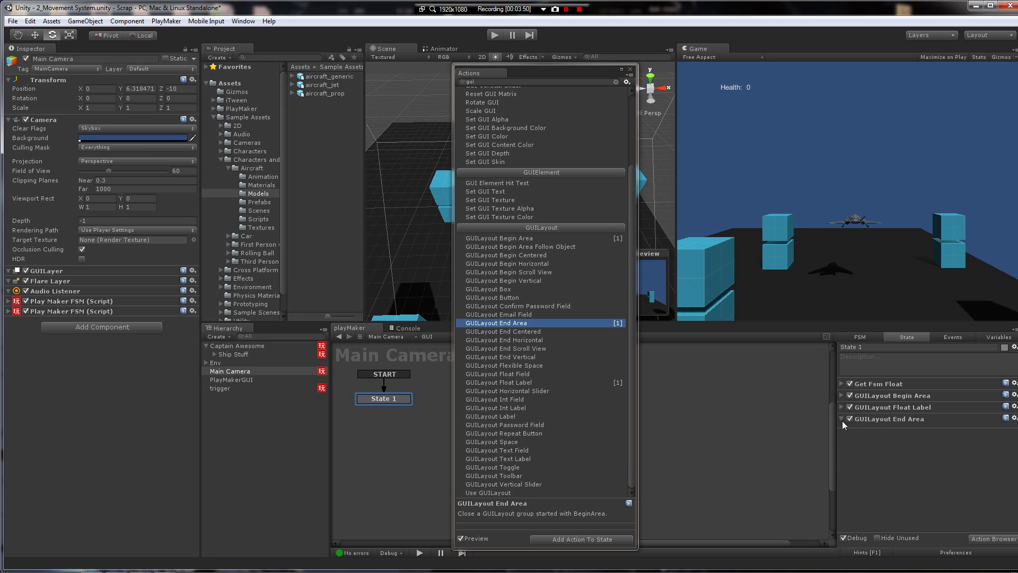
click(841, 419)
click(496, 120)
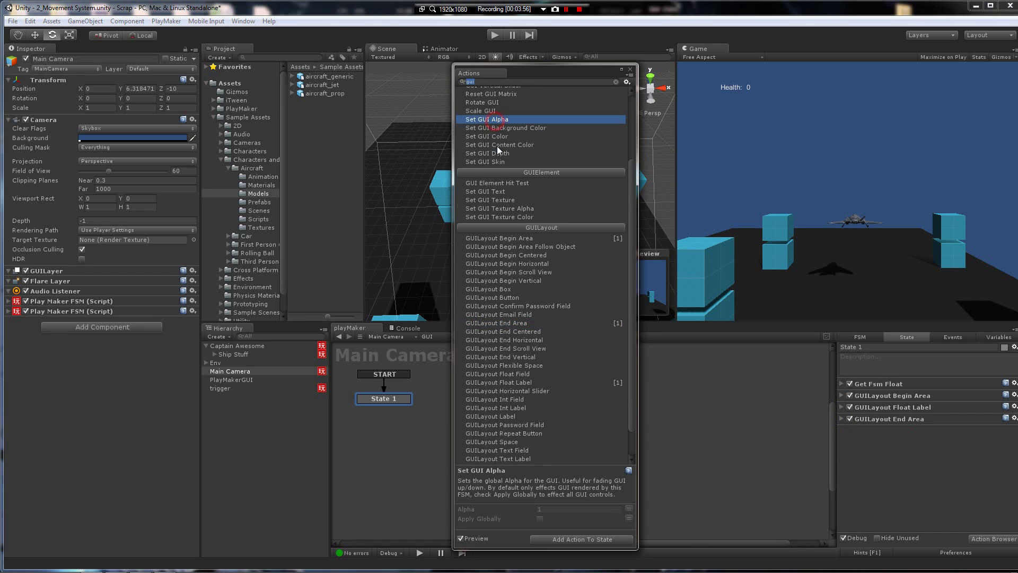
scroll(497, 145, up, 4)
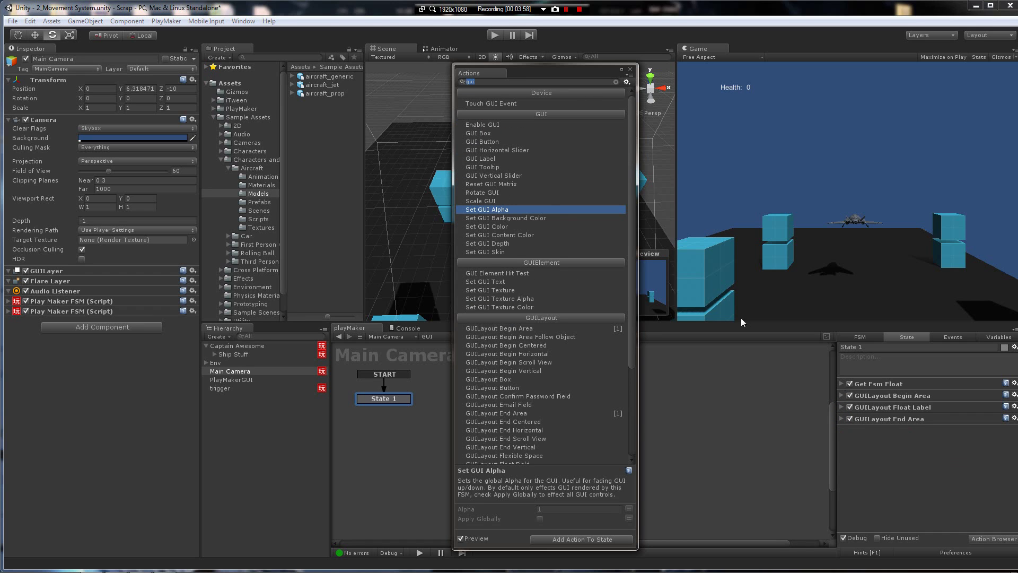
double_click(498, 158)
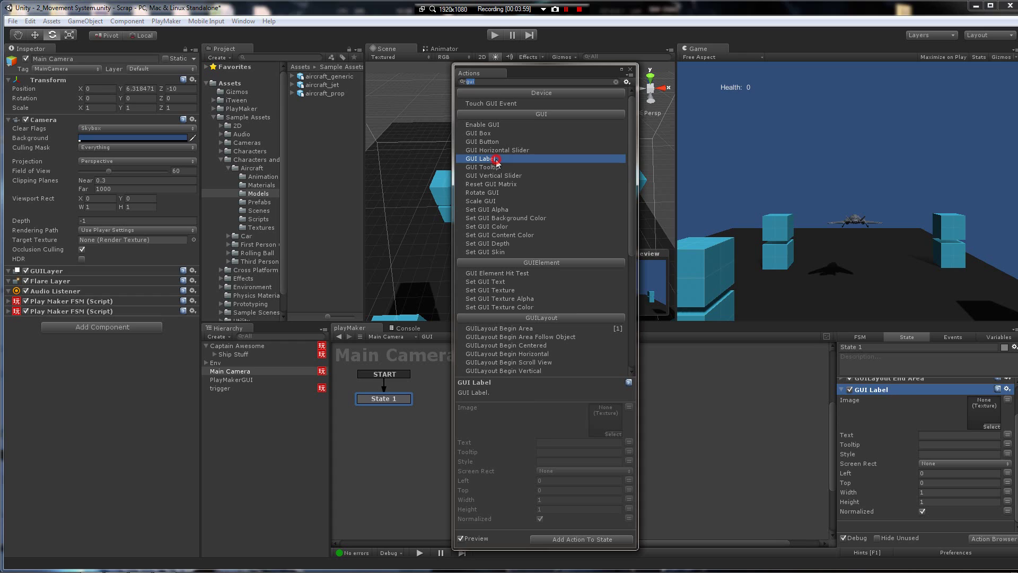
click(903, 404)
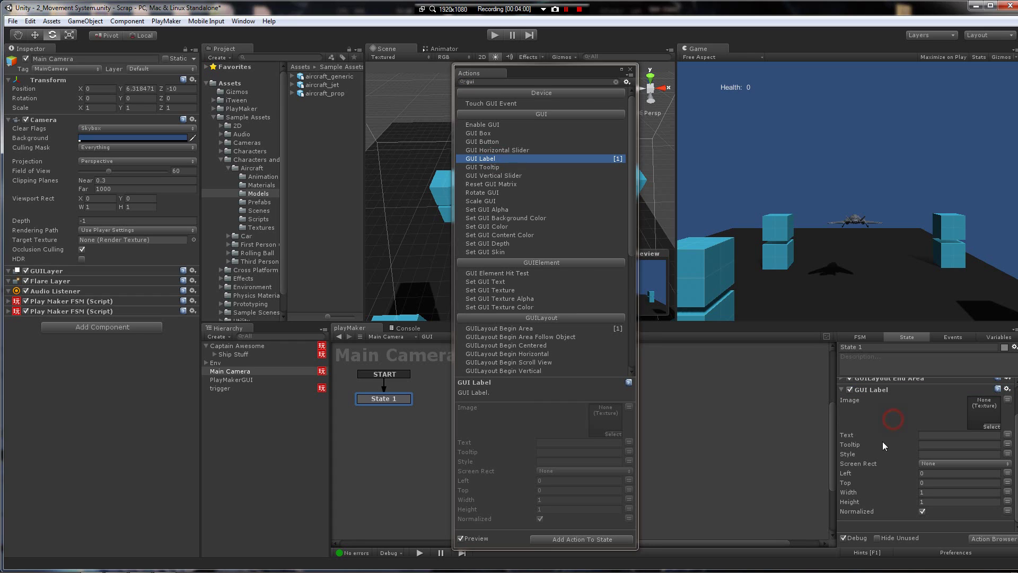
click(1007, 435)
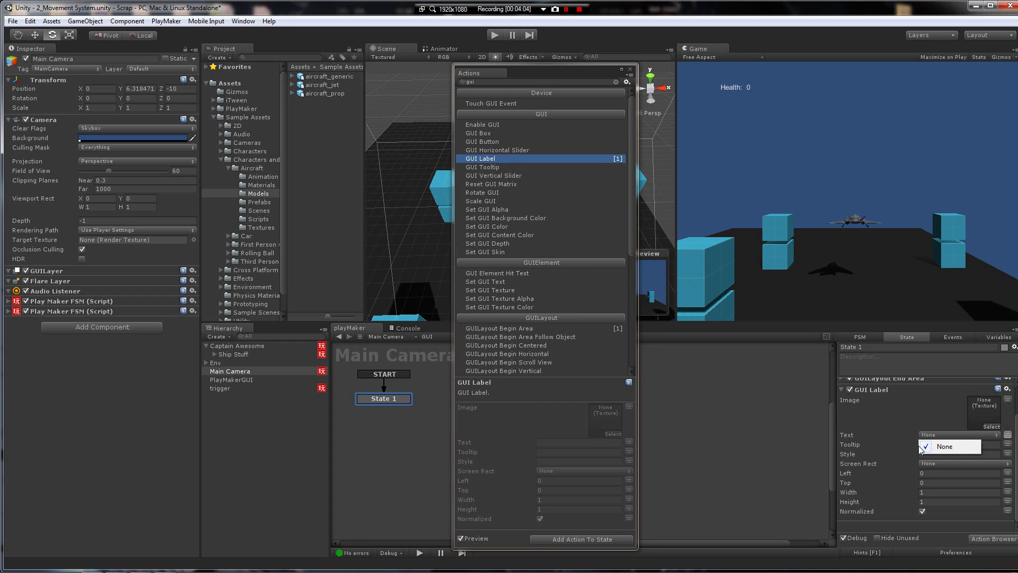
click(896, 434)
scroll(870, 429, up, 1)
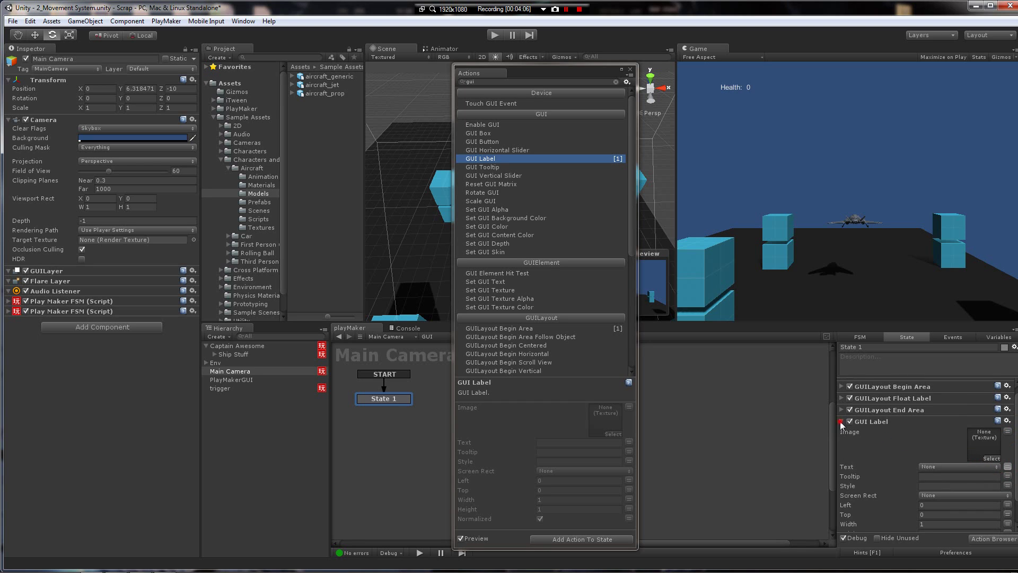
scroll(843, 424, up, 1)
right_click(883, 432)
click(915, 425)
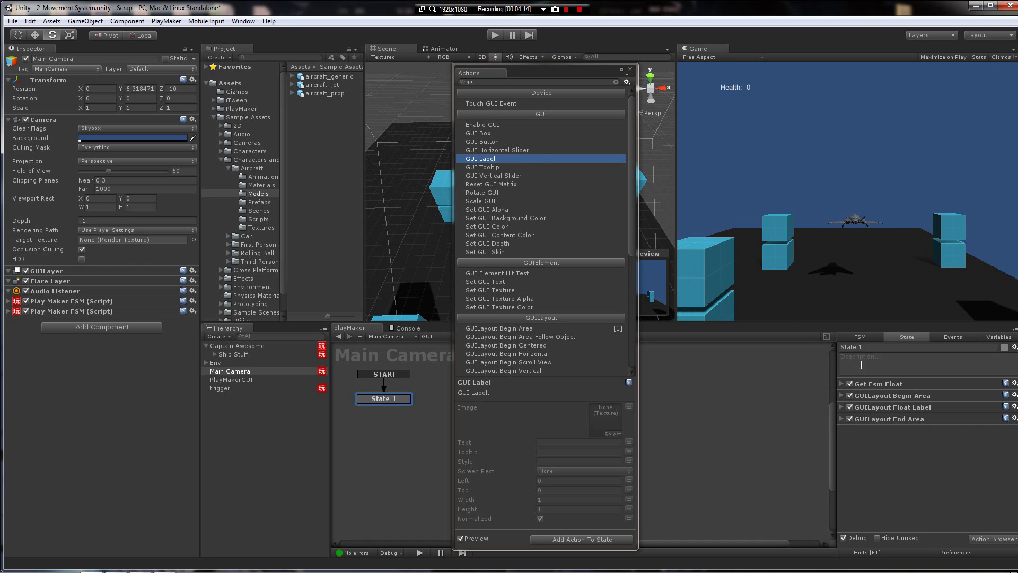
click(630, 69)
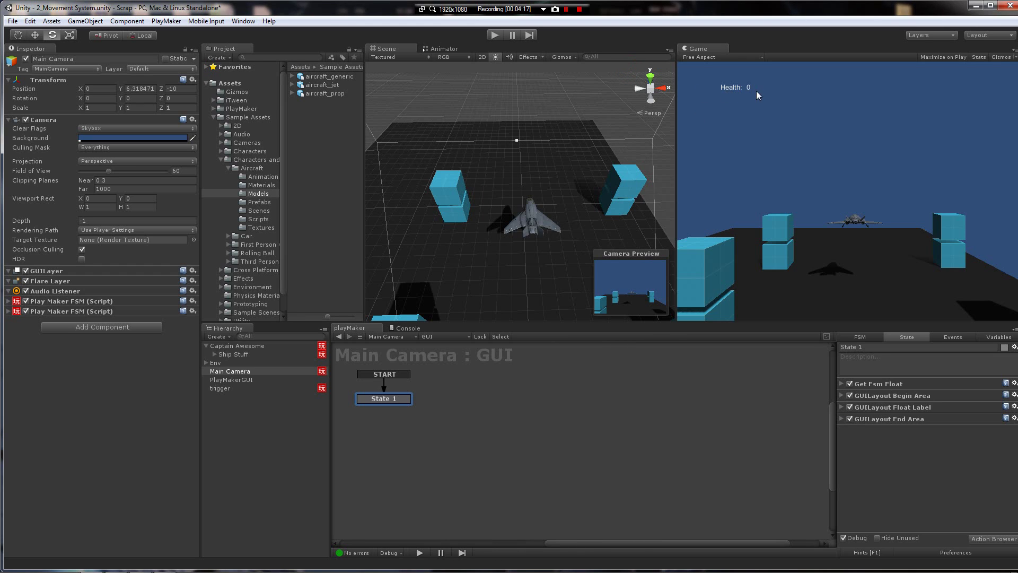
click(840, 383)
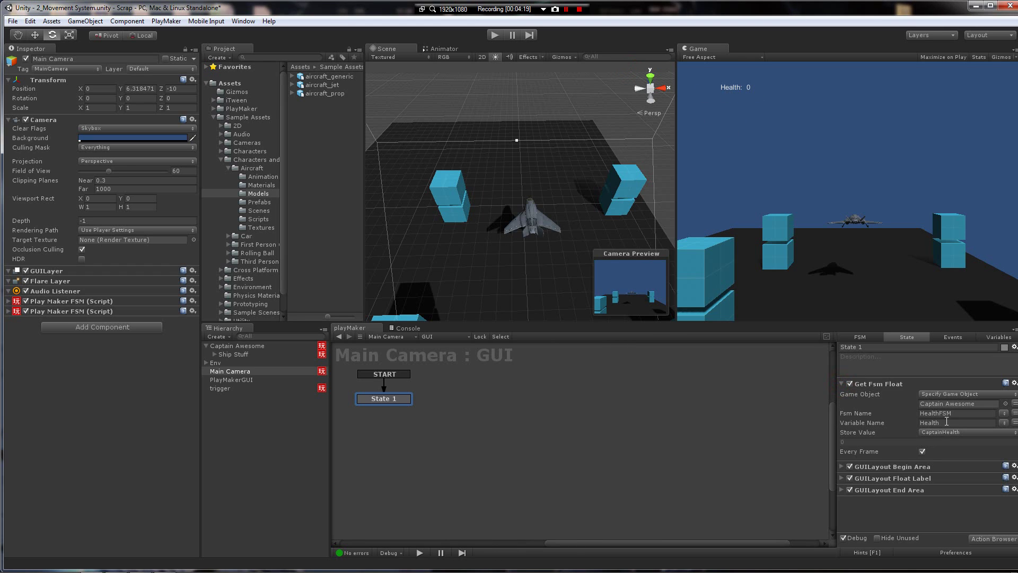
click(494, 35)
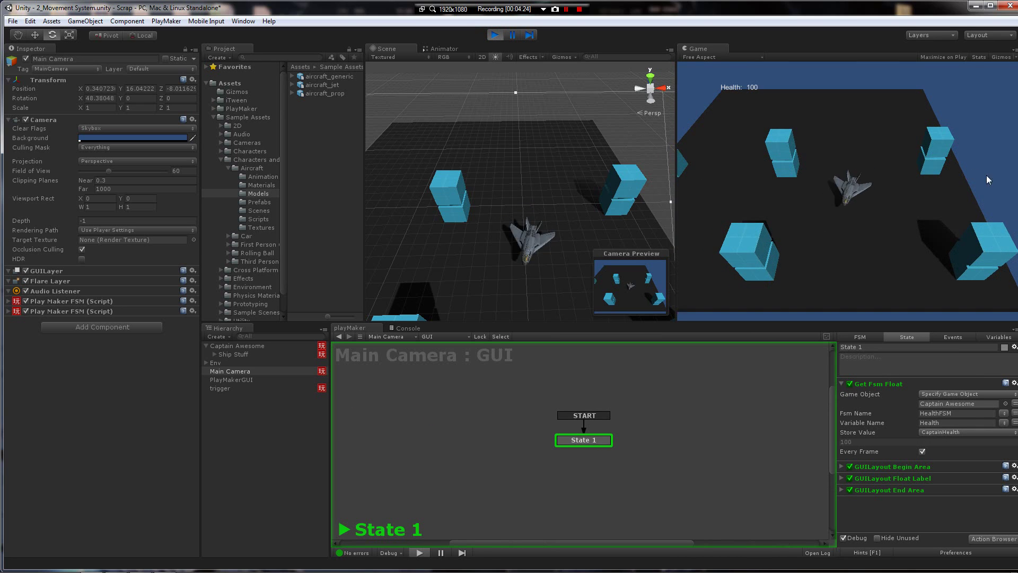
click(494, 35)
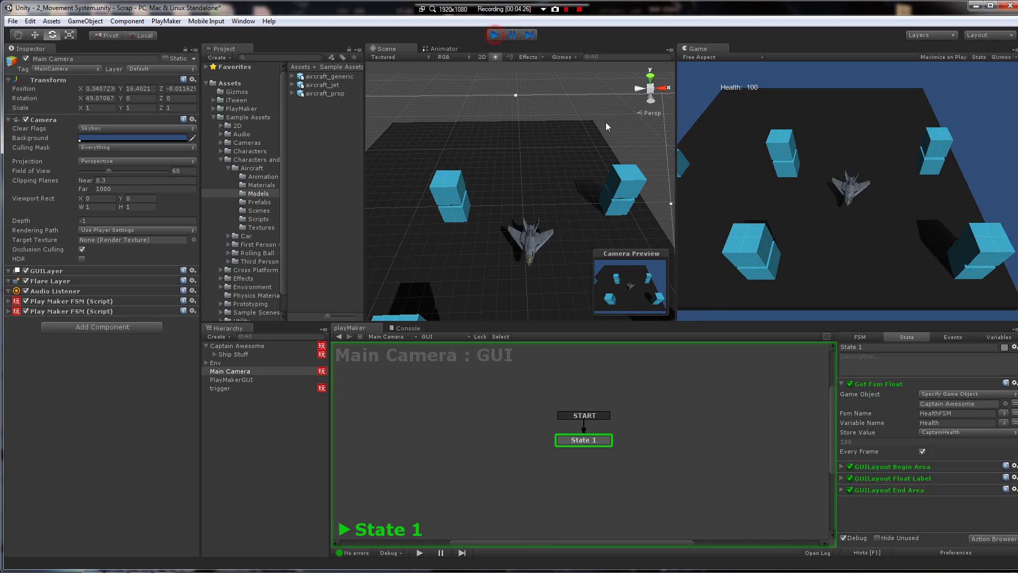
click(392, 402)
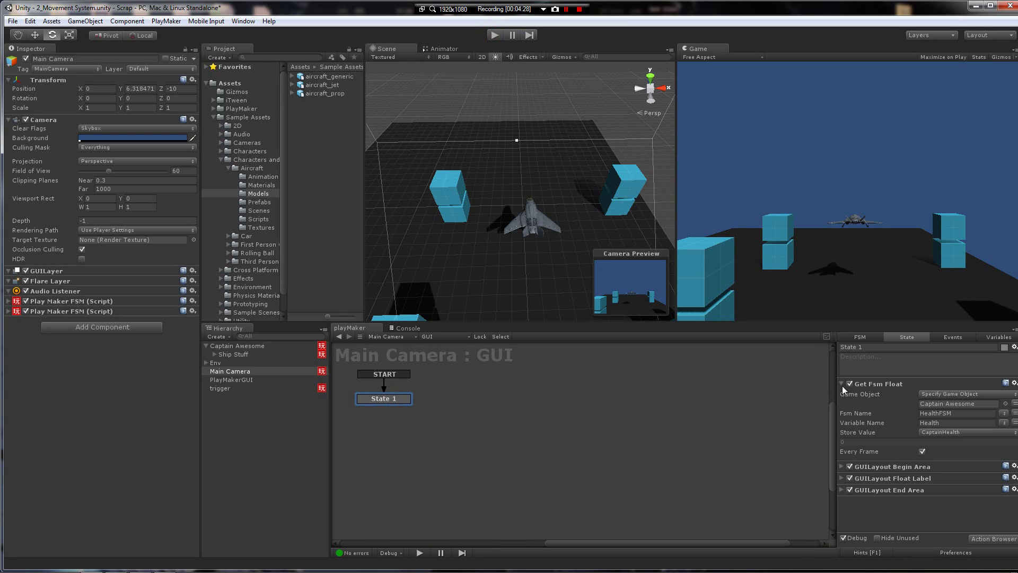
click(894, 452)
Add a Set Fsm Float action to the trigger's State 2 via a 'set fsm' search.
click(222, 389)
click(547, 411)
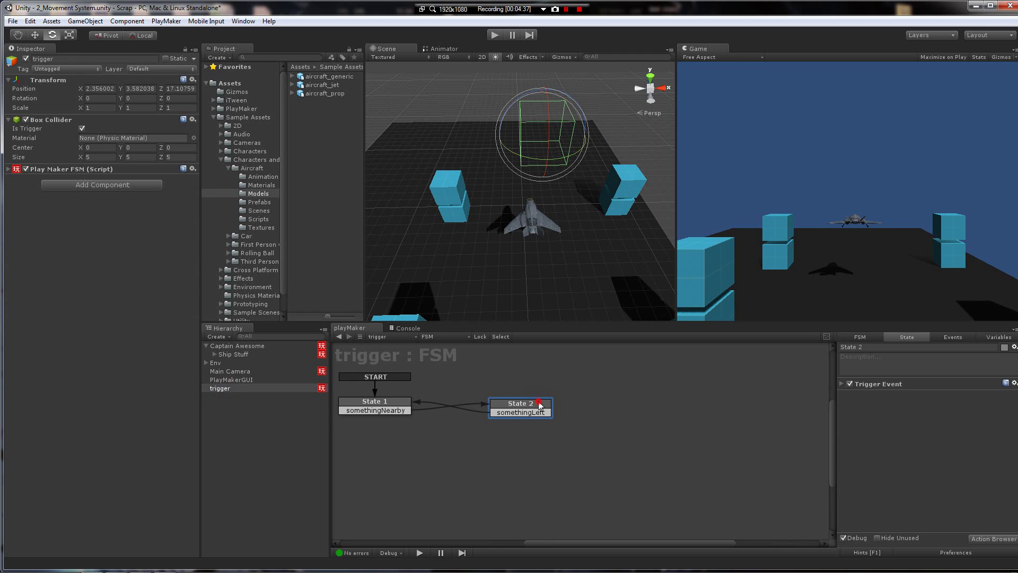
double_click(893, 405)
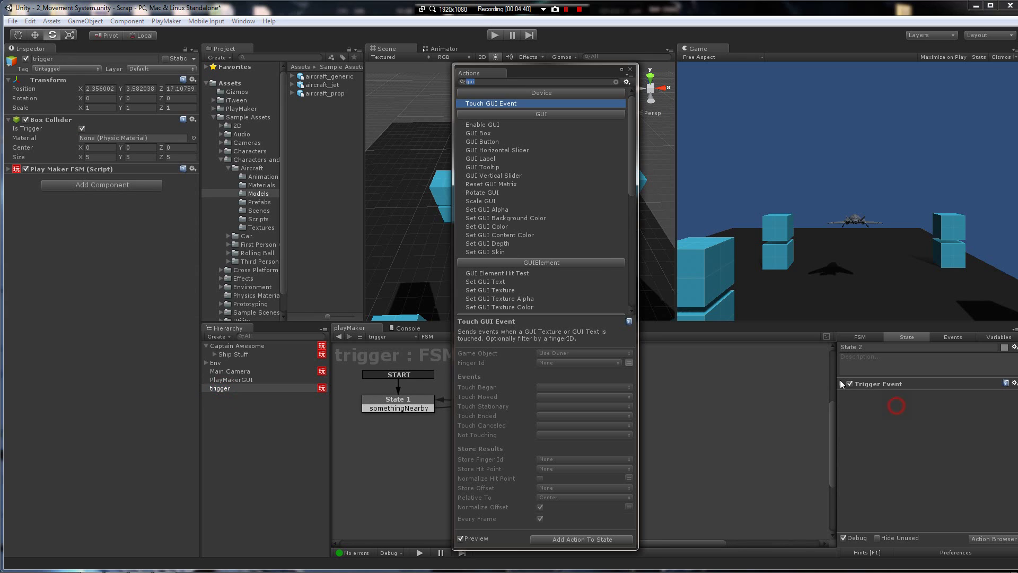
click(500, 81)
text(set)
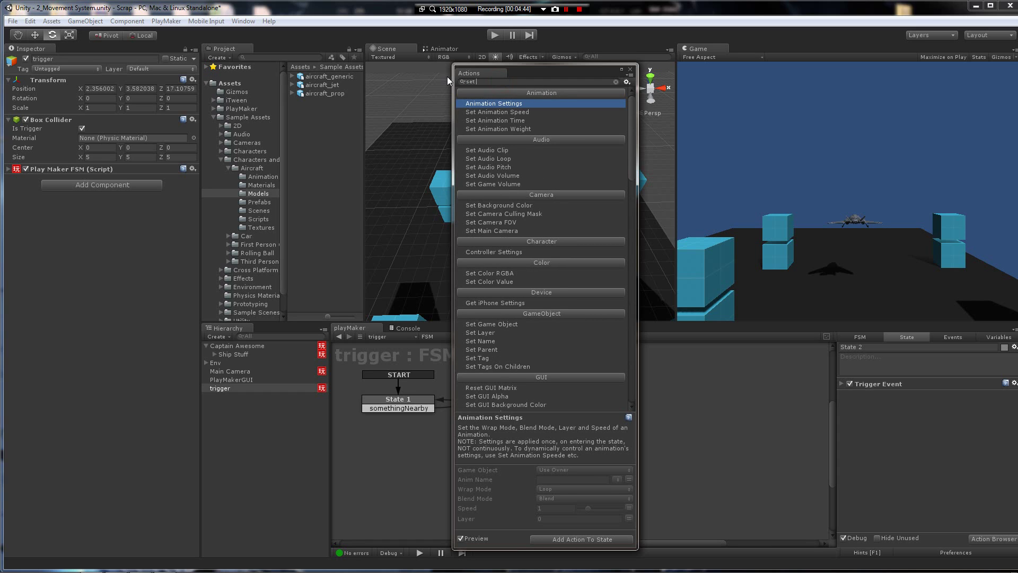
text( fsm)
key(Down)
key(Down)
key(Down)
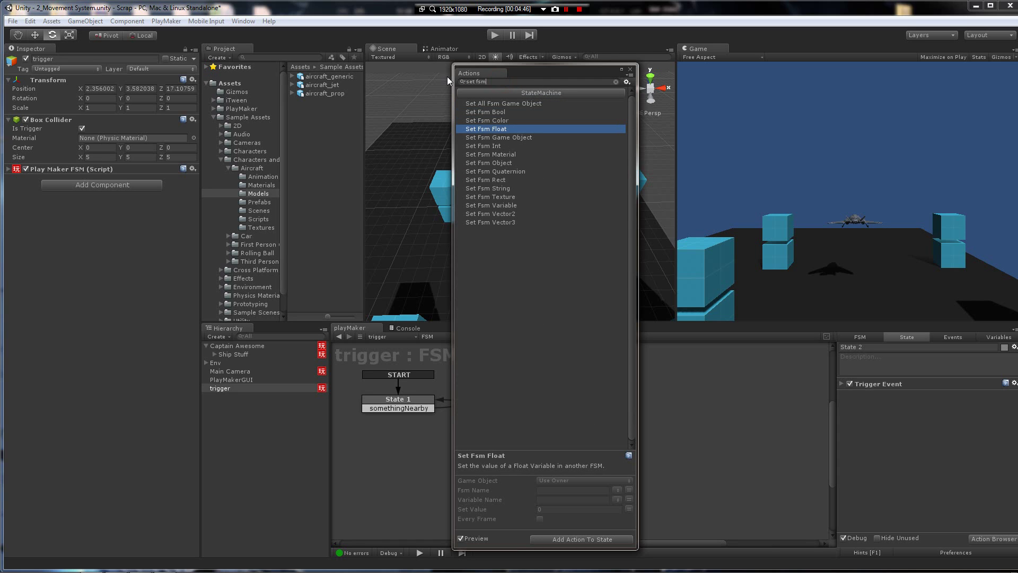
key(Return)
key(Escape)
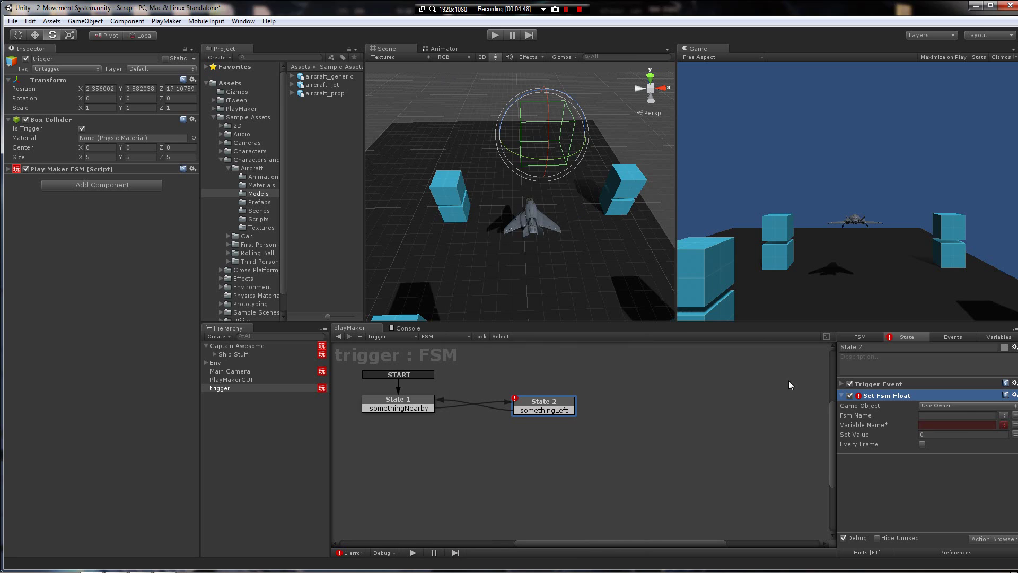
Keep Set Fsm Float below Trigger Event and expand its settings.
click(973, 406)
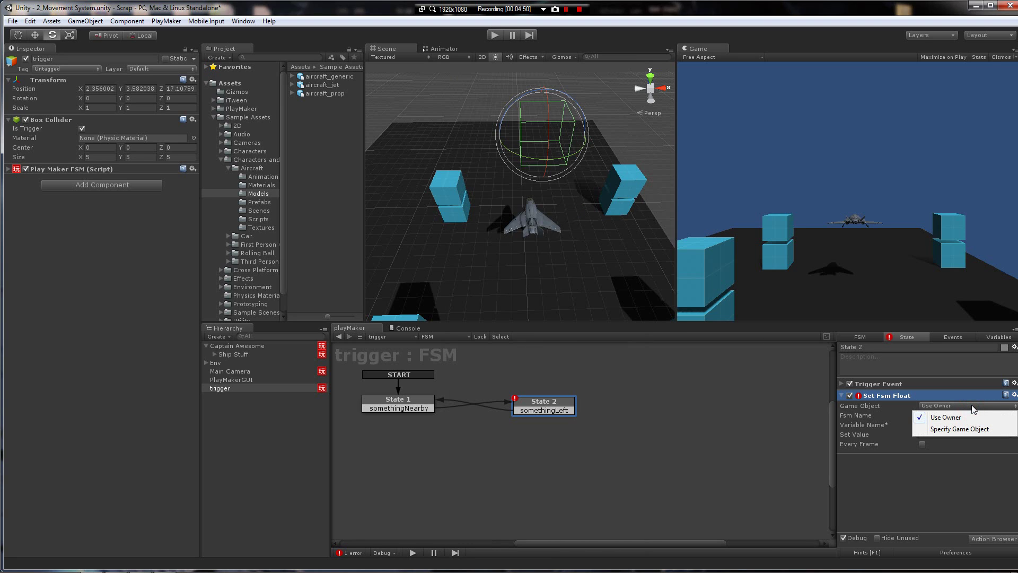
mouse_move(847, 395)
mouse_down()
mouse_move(845, 385)
mouse_move(844, 398)
mouse_up()
click(841, 383)
click(841, 384)
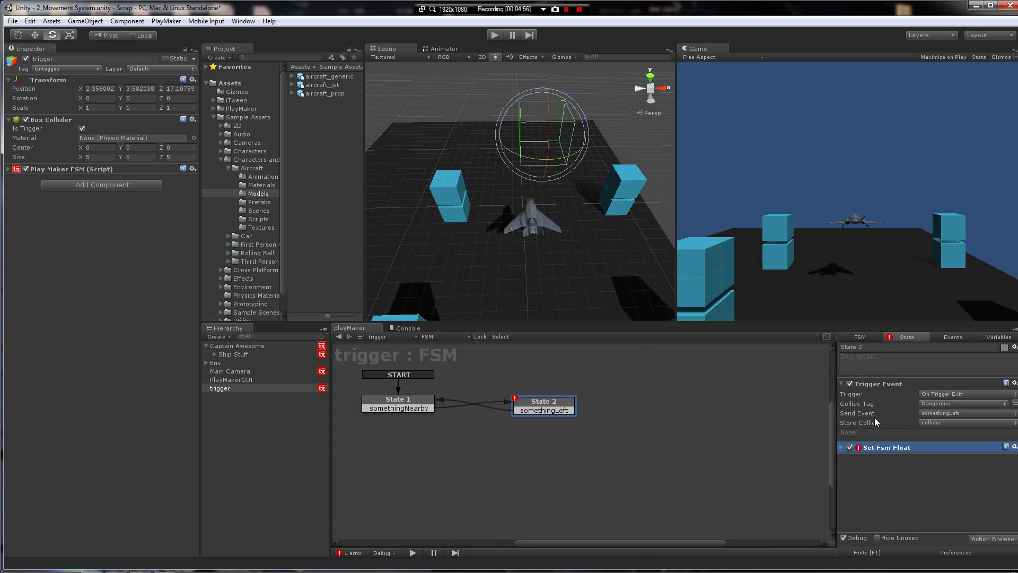
click(841, 383)
click(842, 395)
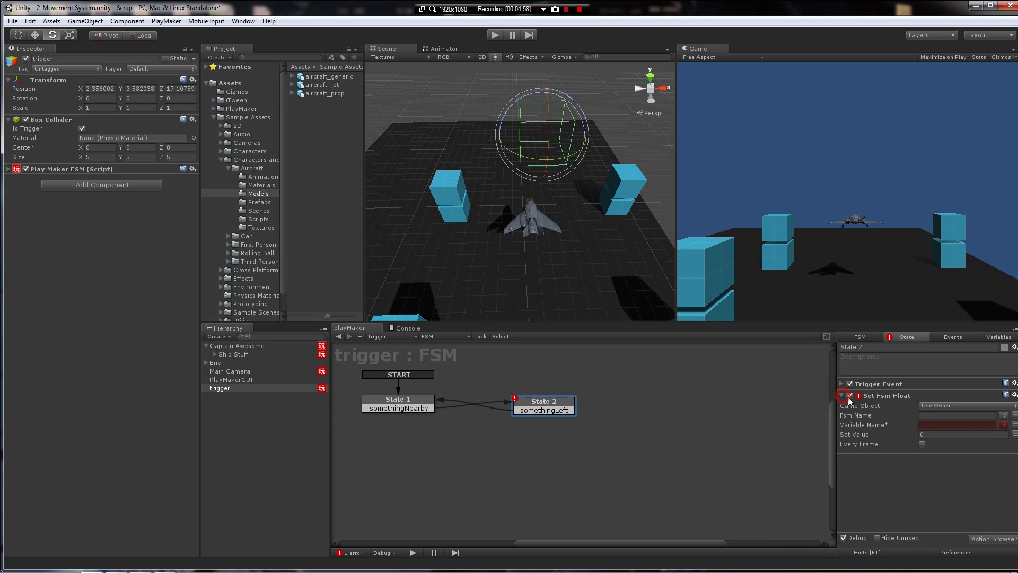
Target the stored collider game object in Set Fsm Float.
click(941, 415)
click(957, 405)
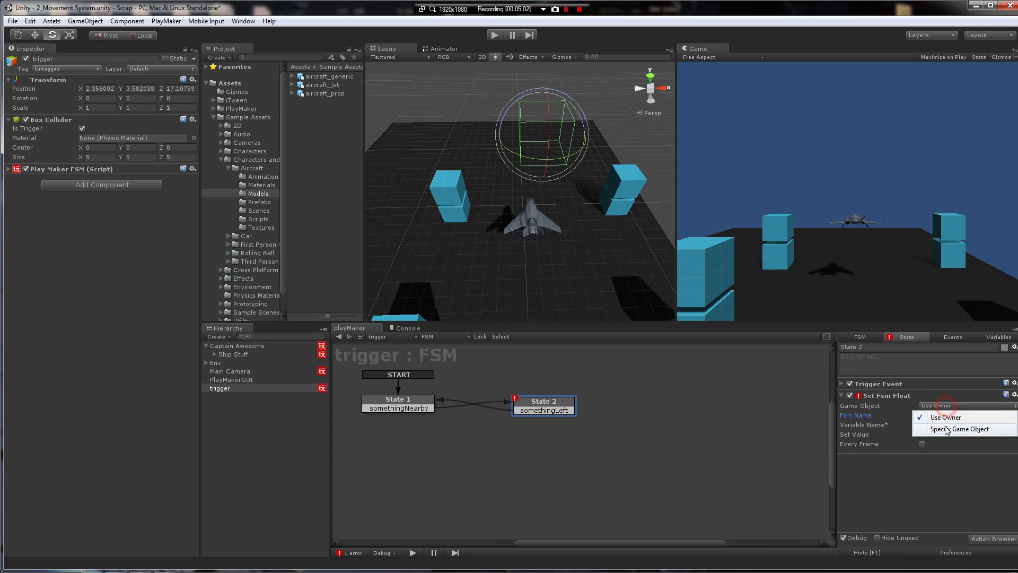
click(901, 369)
click(983, 417)
click(925, 438)
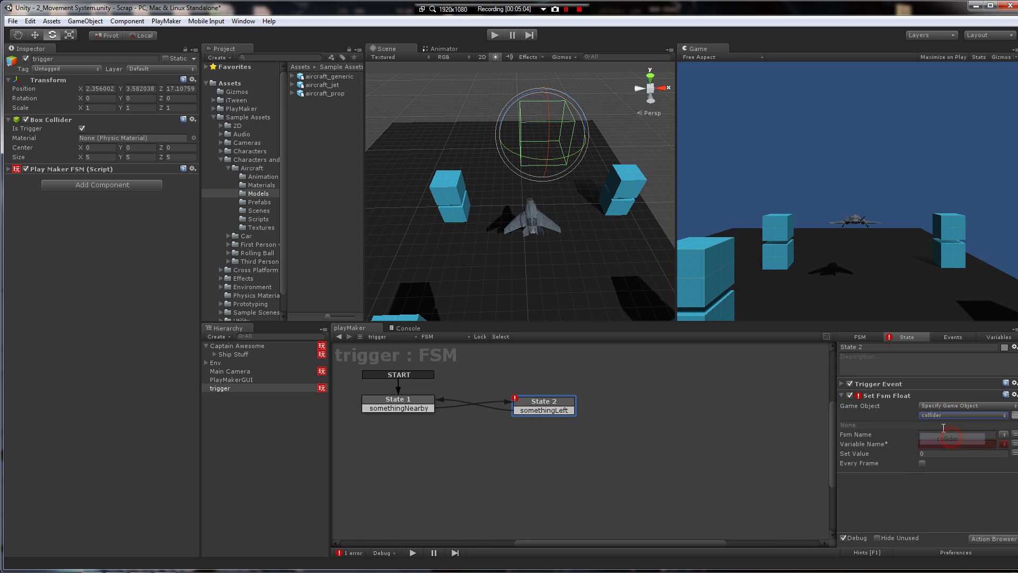
Set Fsm Name HealthFSM, Variable Name Health and Set Value 50.
click(939, 435)
text(HealthFSM)
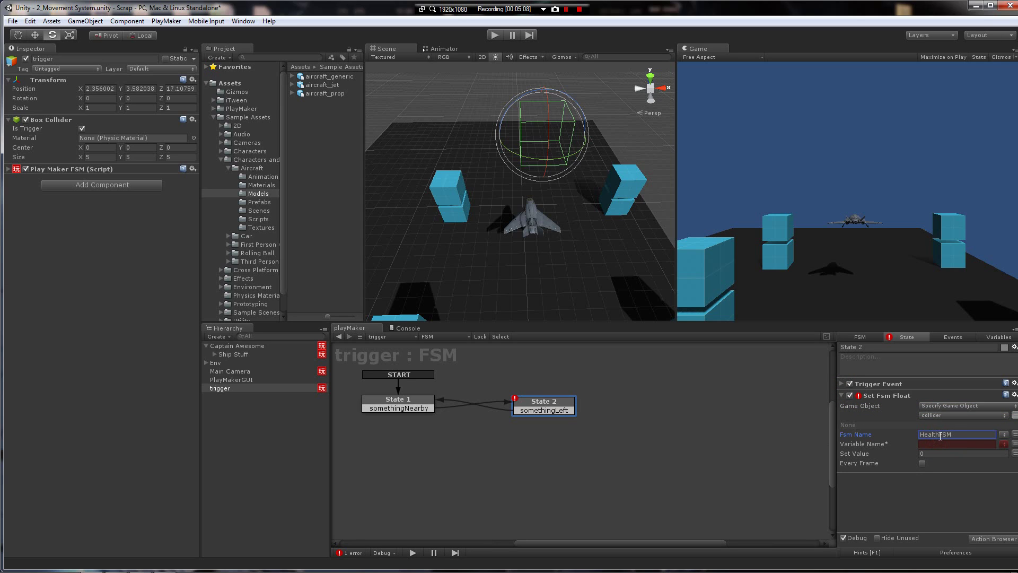
click(937, 443)
text(Health)
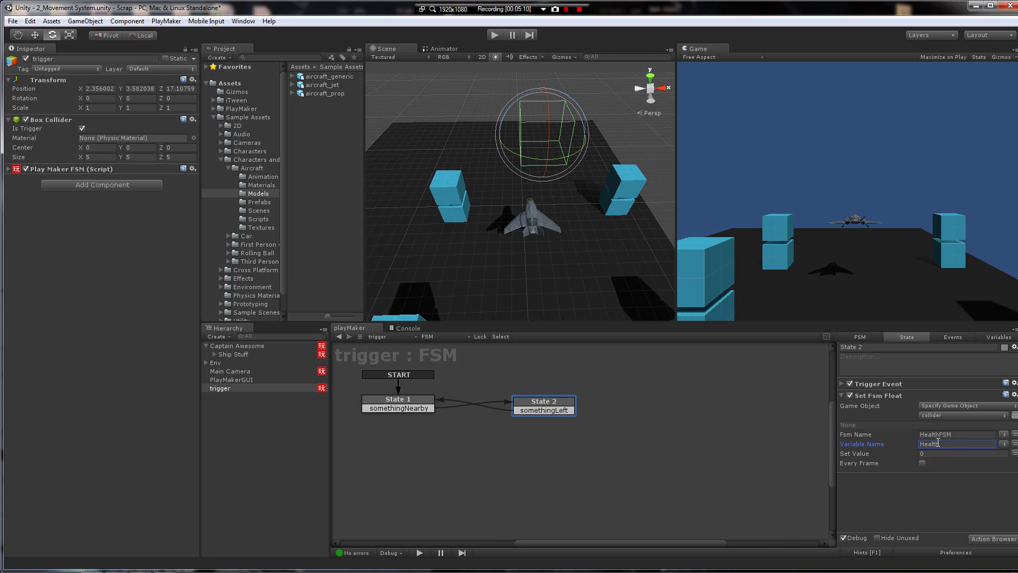
click(931, 455)
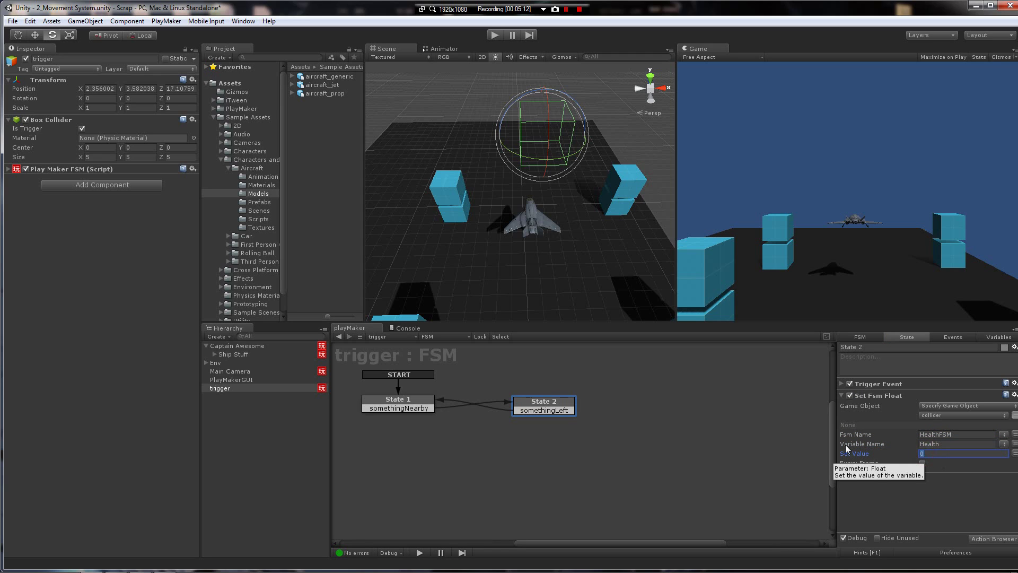
text(50)
key(Return)
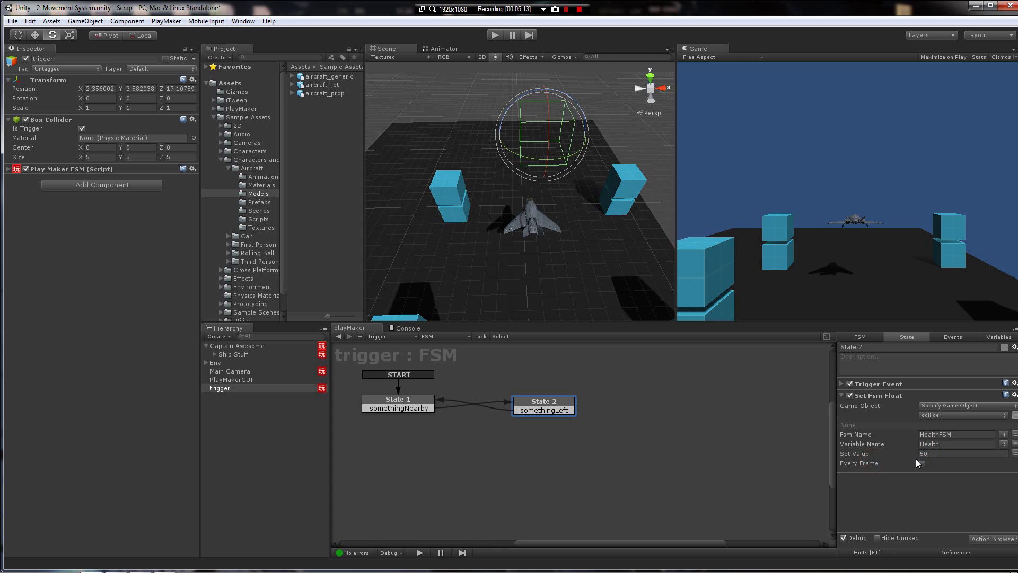
click(843, 396)
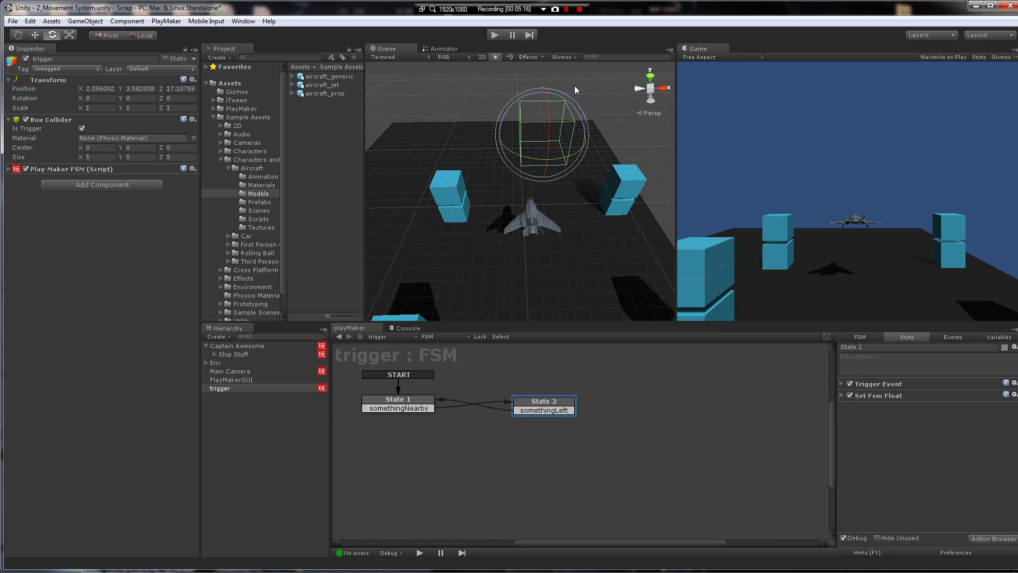
click(493, 35)
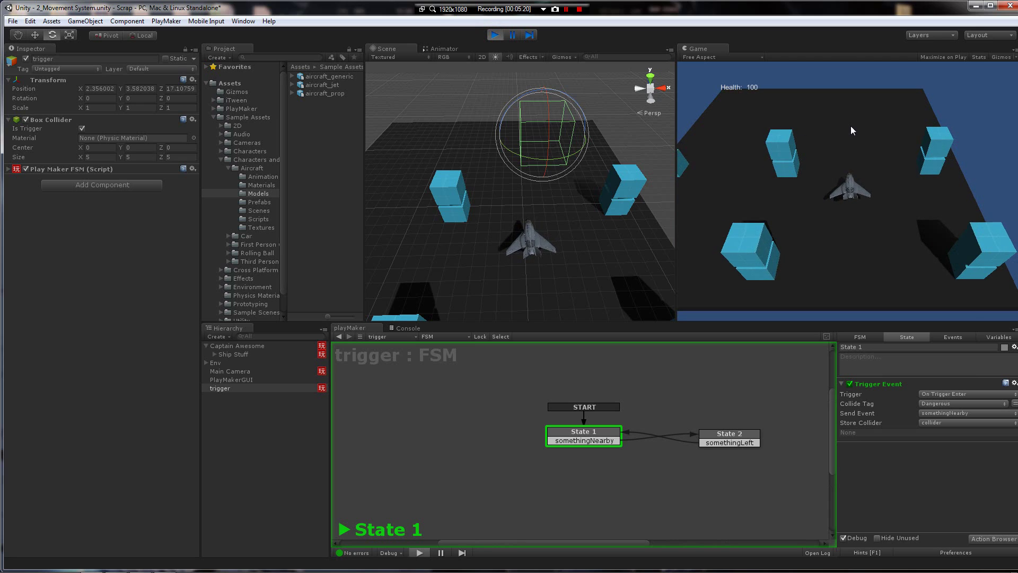
key(Up)
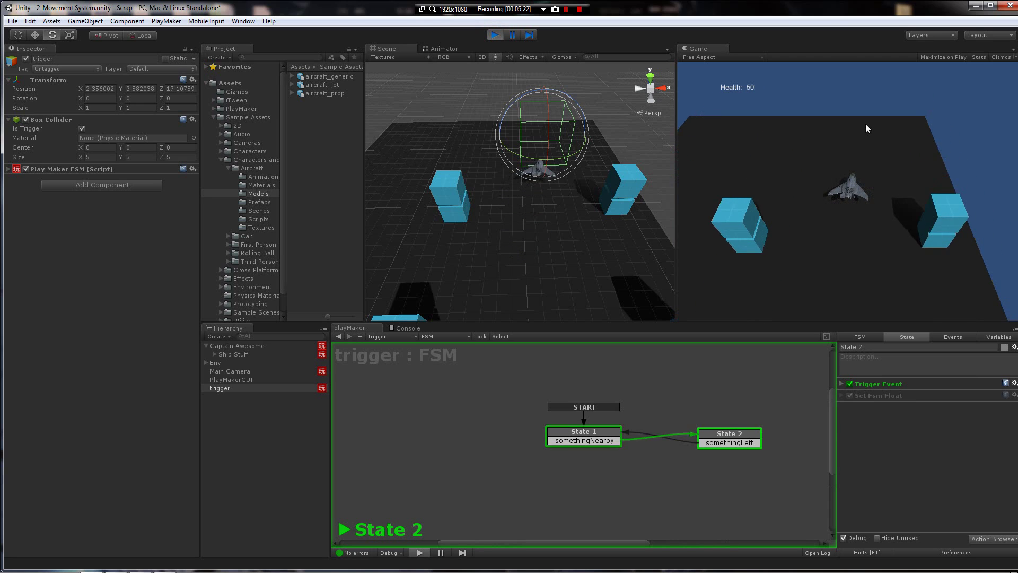
key(Down)
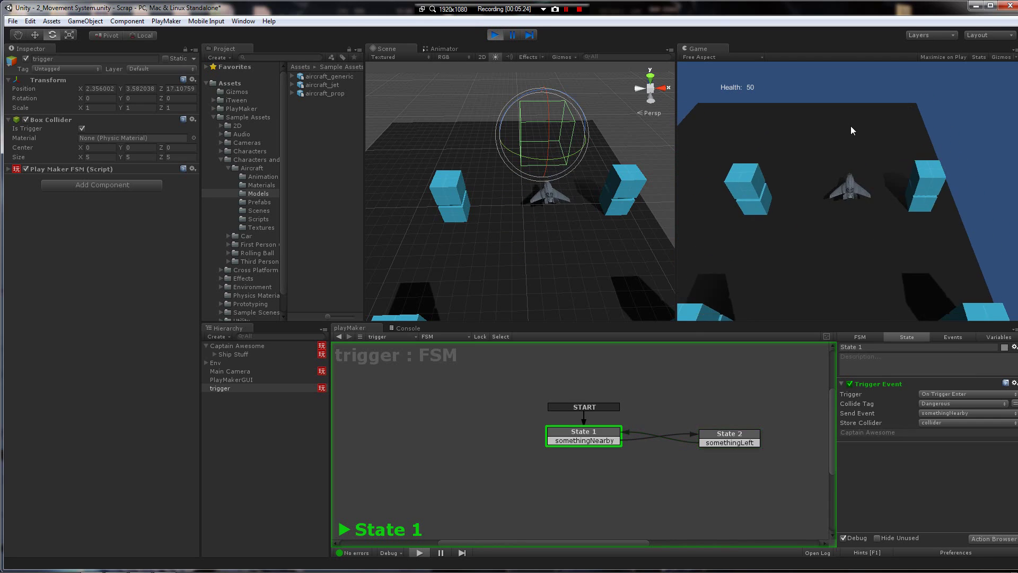
key(Down)
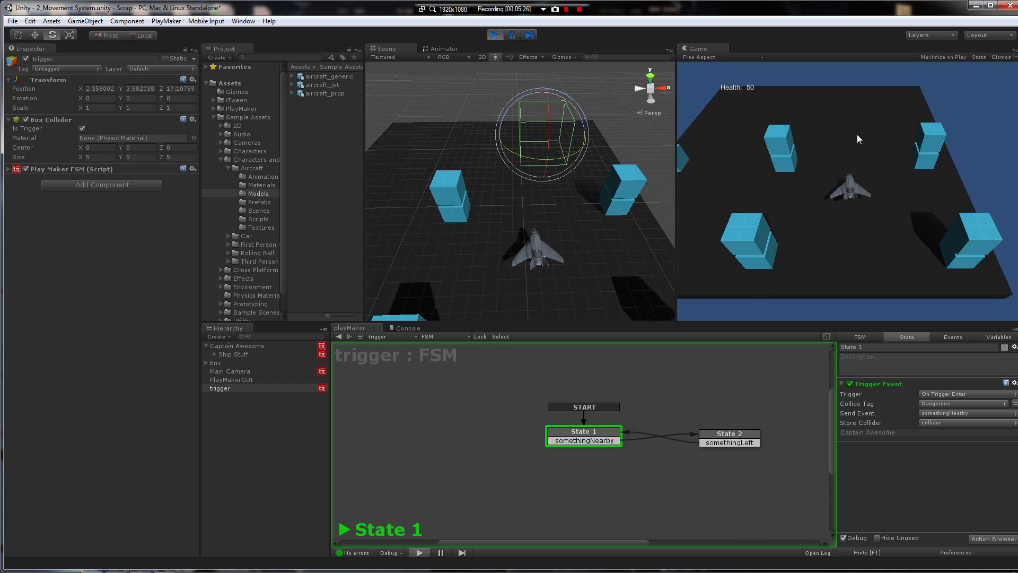
key(Right)
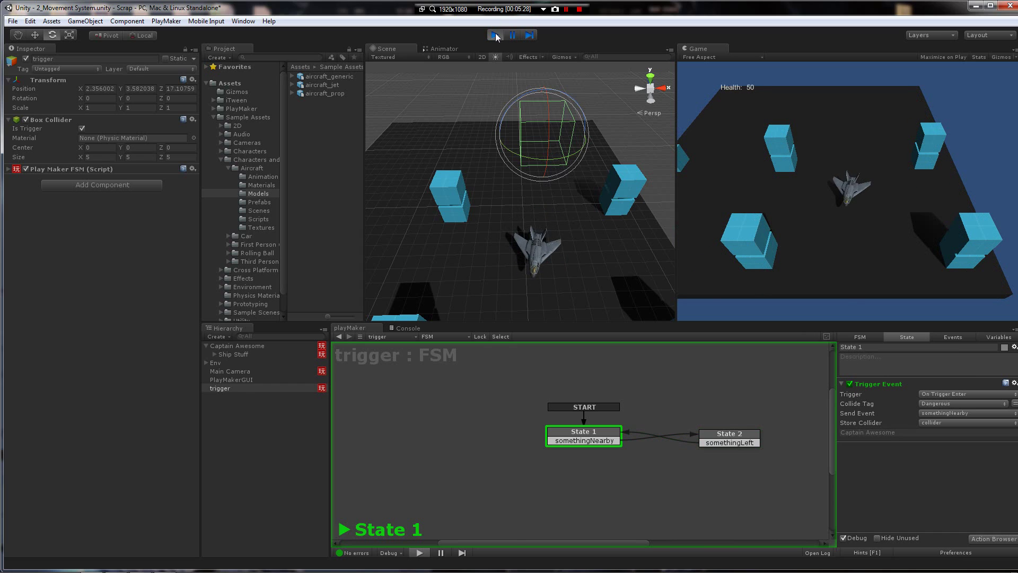
click(495, 35)
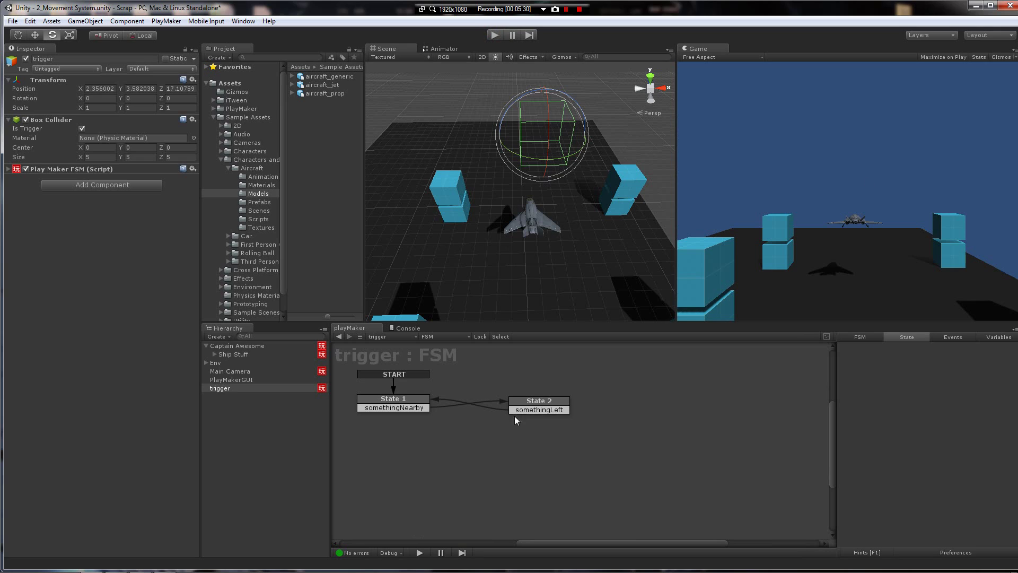
Review Main Camera's Get Fsm Float, Float Label settings and the CaptainHealth variable.
click(247, 371)
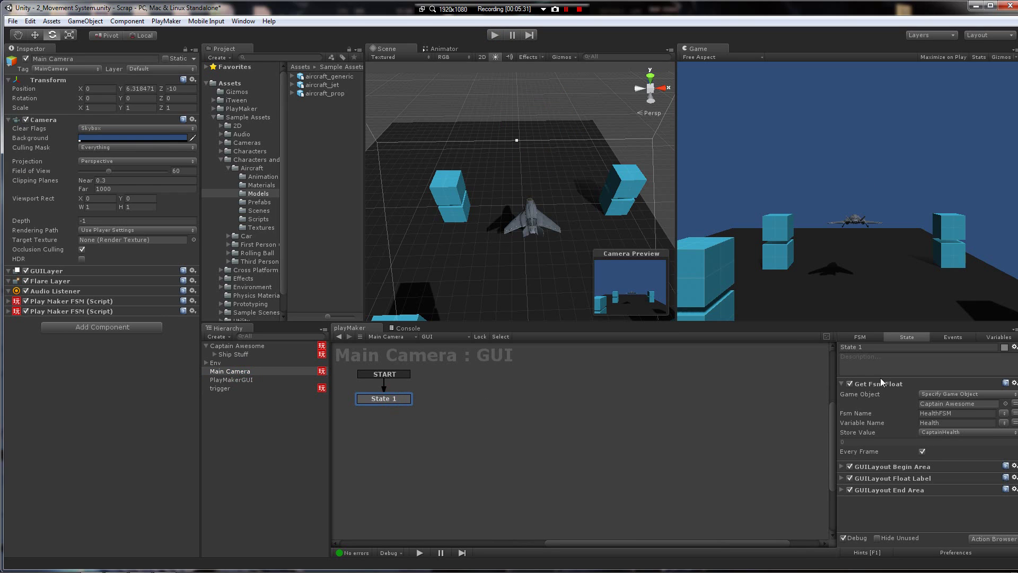
click(841, 385)
click(841, 384)
click(840, 382)
click(841, 407)
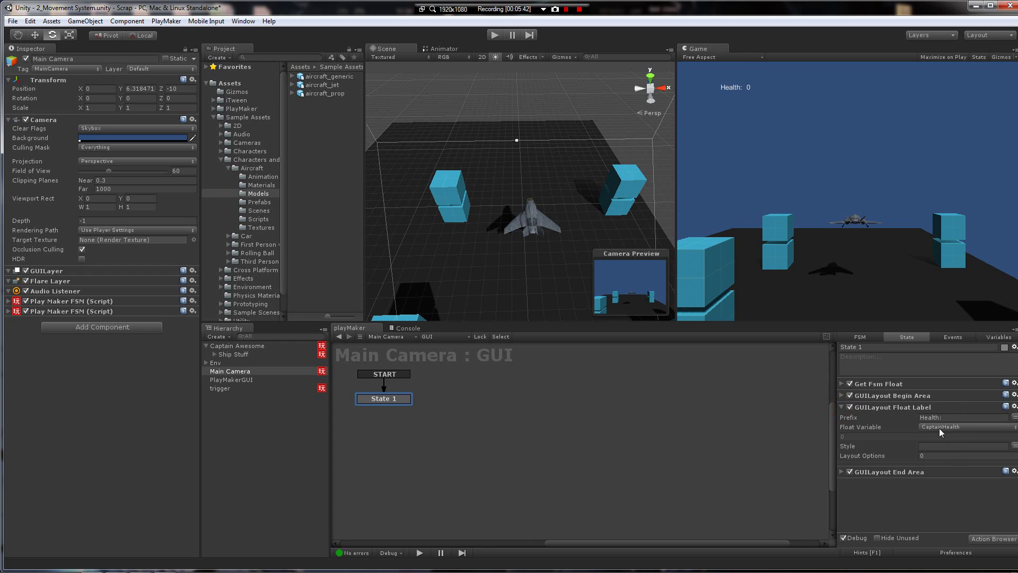
click(840, 407)
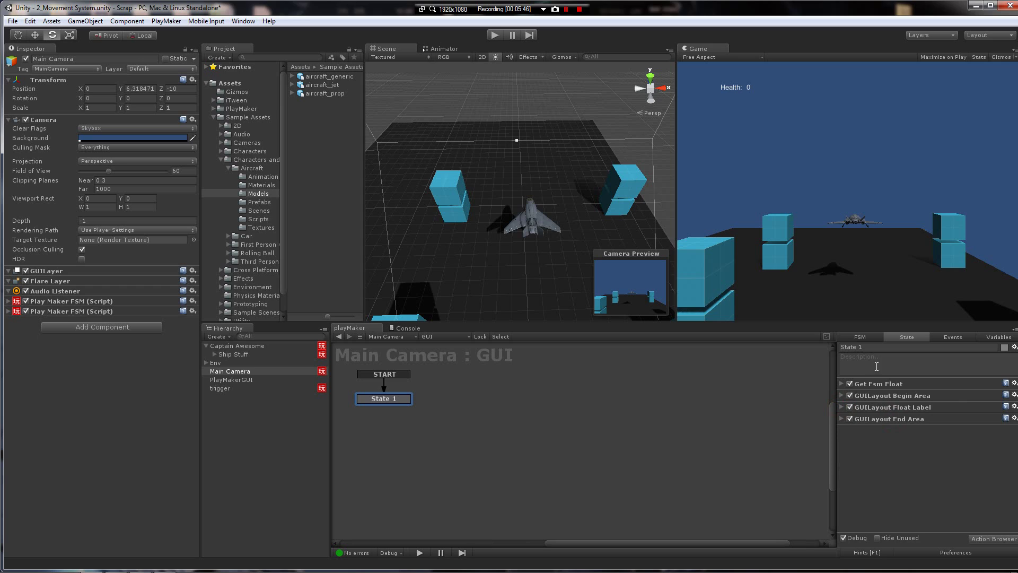
click(1001, 337)
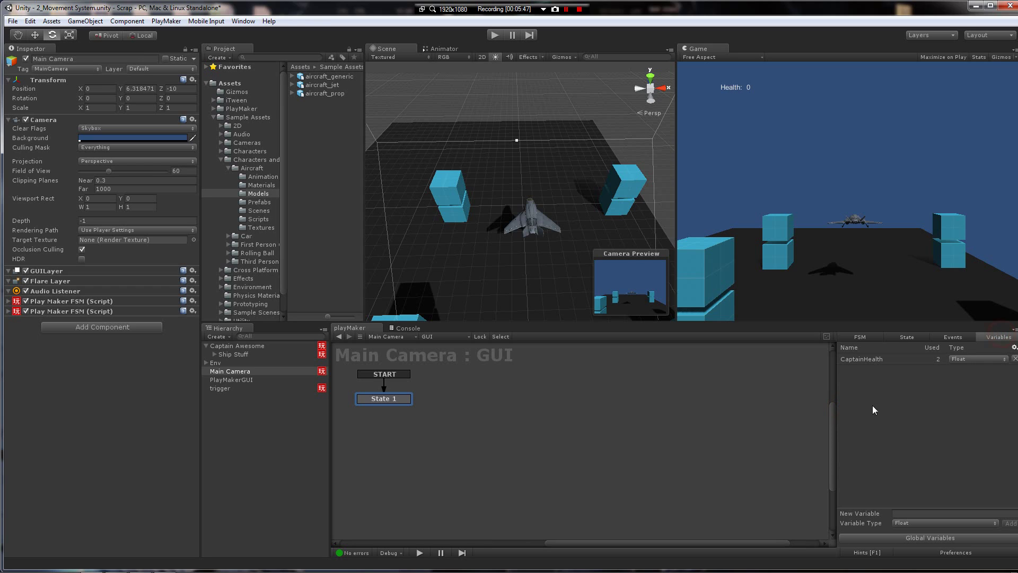
click(907, 337)
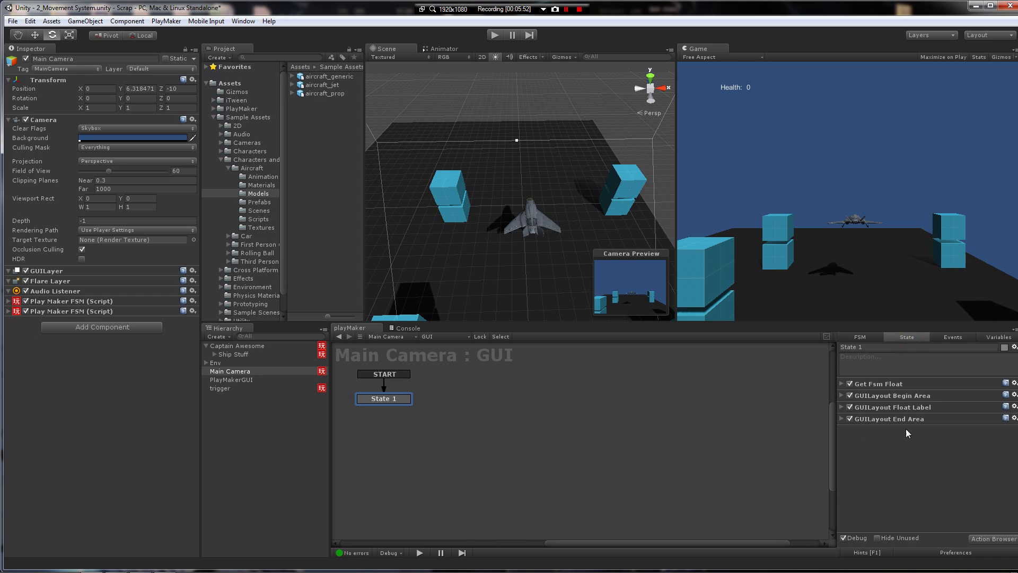